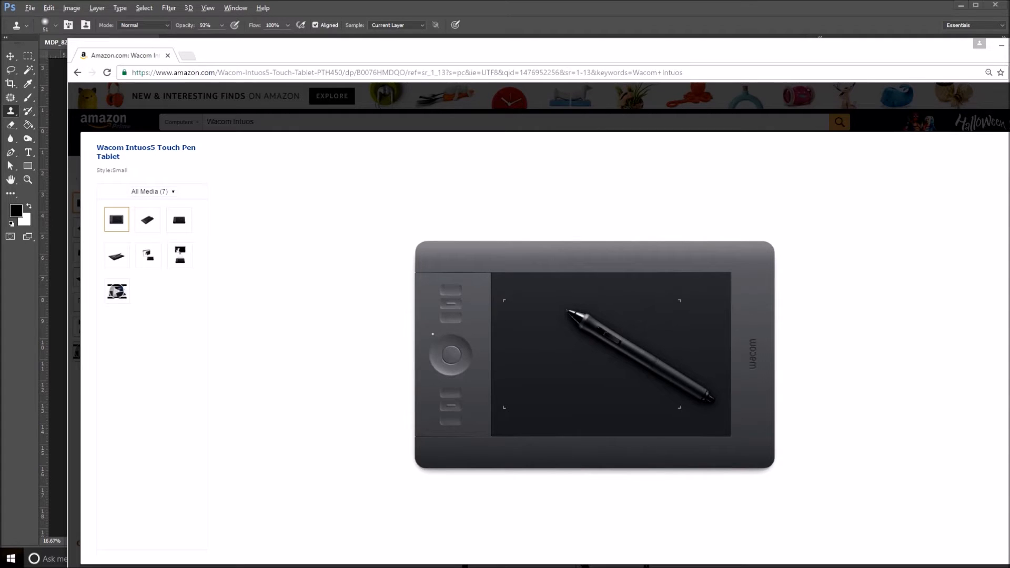
drag(525, 49, 515, 28)
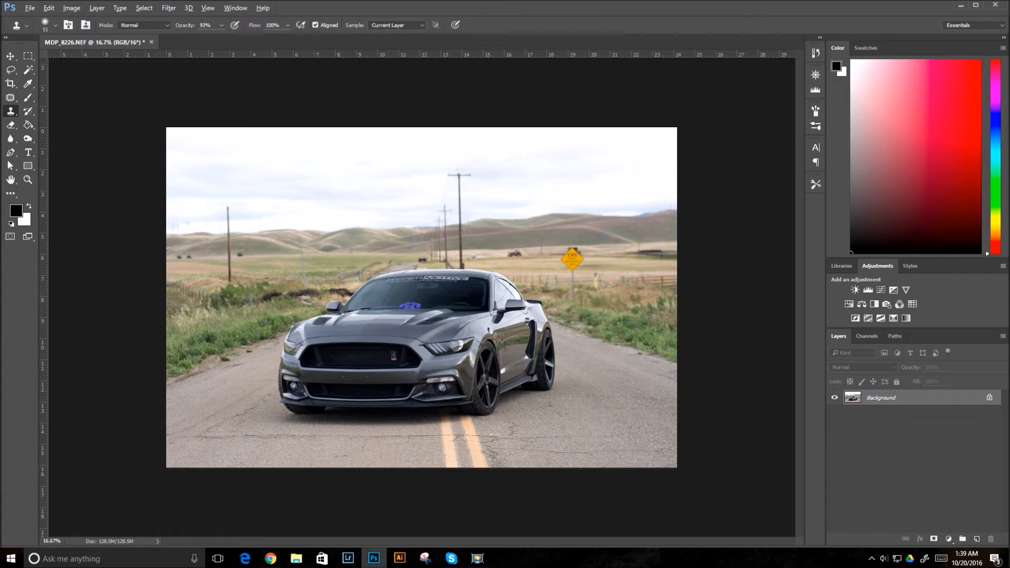
- Duplicate the Background layer so the retouching is done on a copy
drag(893, 398, 977, 538)
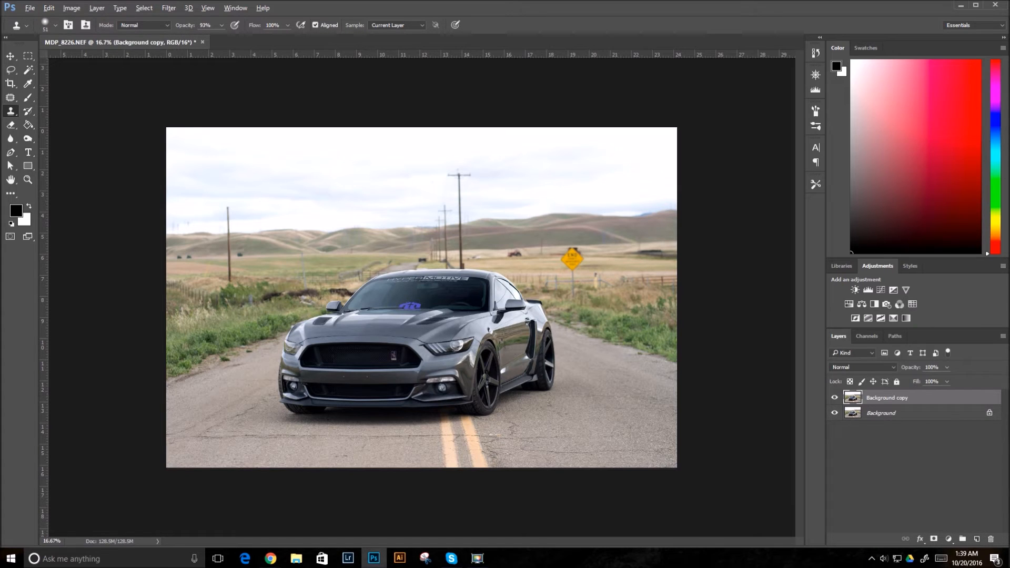
- Make a second duplicate of the Background layer with the Duplicate Layer command and delete that extra copy
click(894, 413)
right_click(894, 413)
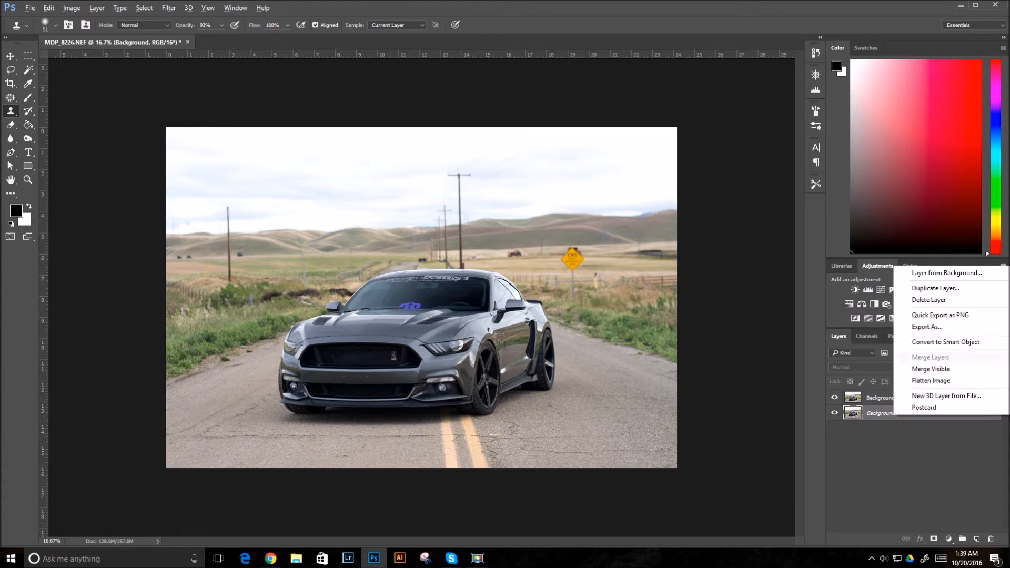
click(935, 288)
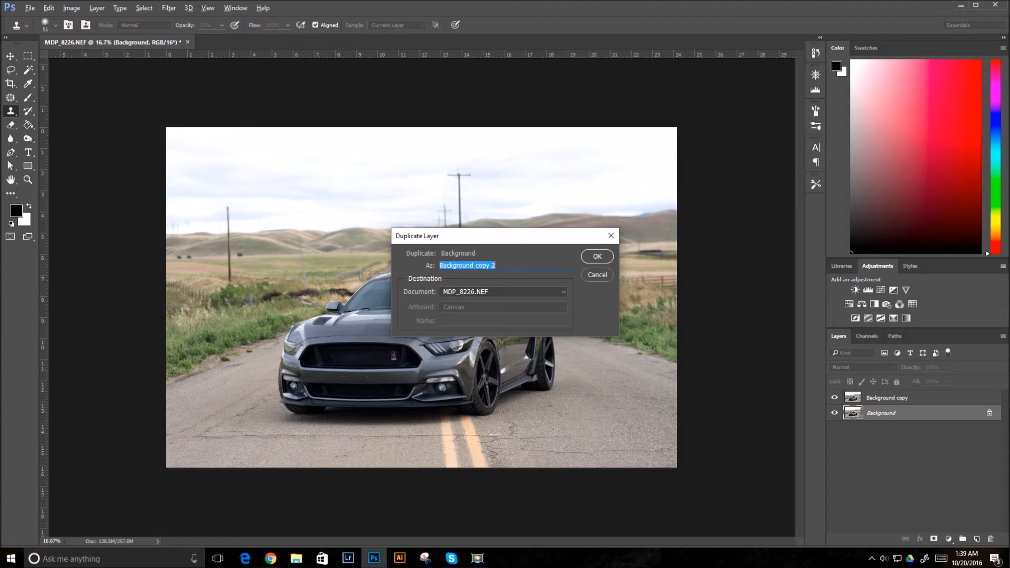
key(Return)
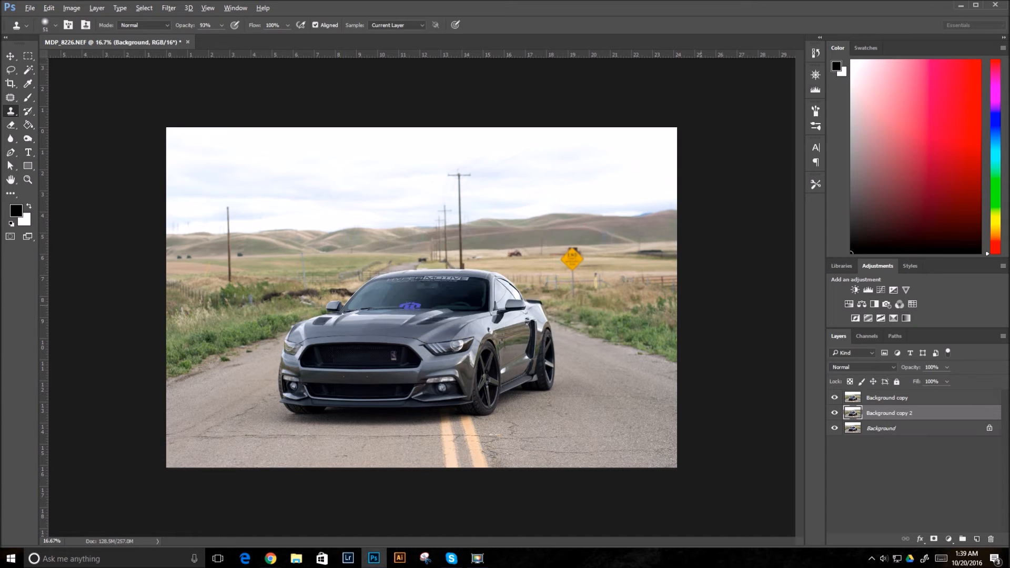
drag(926, 413, 990, 539)
drag(894, 398, 893, 538)
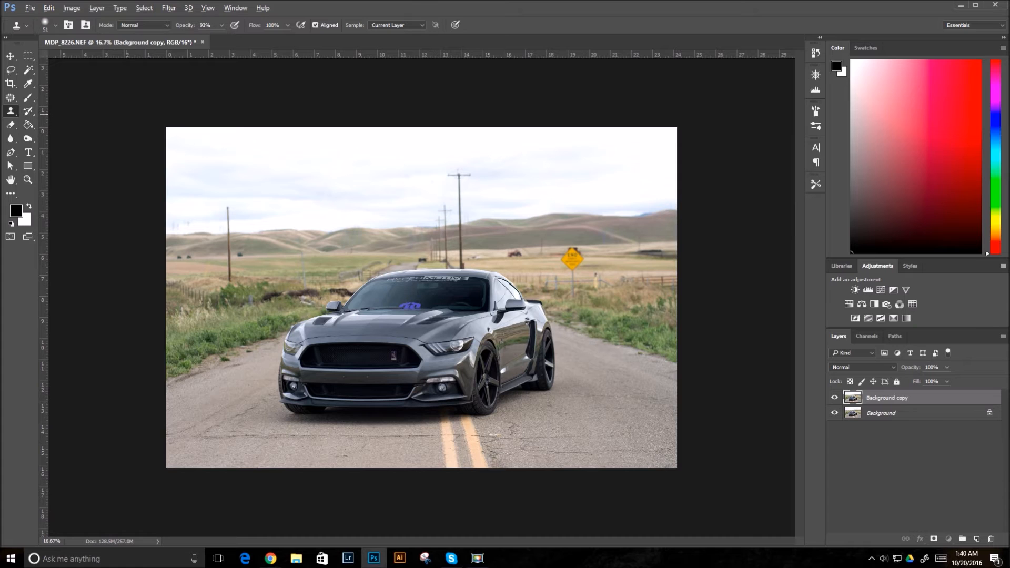
- Remove the small specks around the purple logo on the car's windshield with the content-aware Spot Healing Brush
click(11, 98)
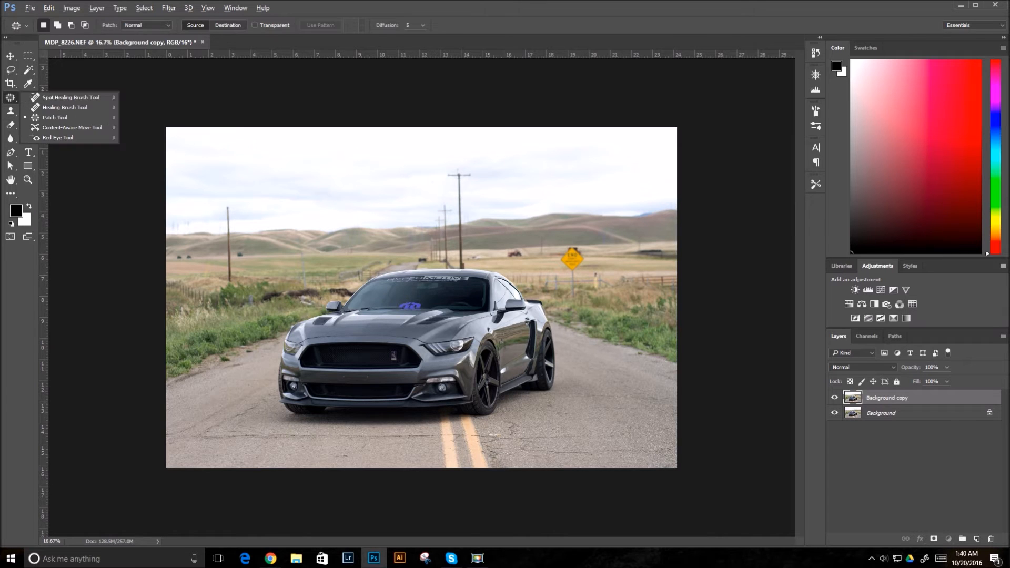
click(68, 97)
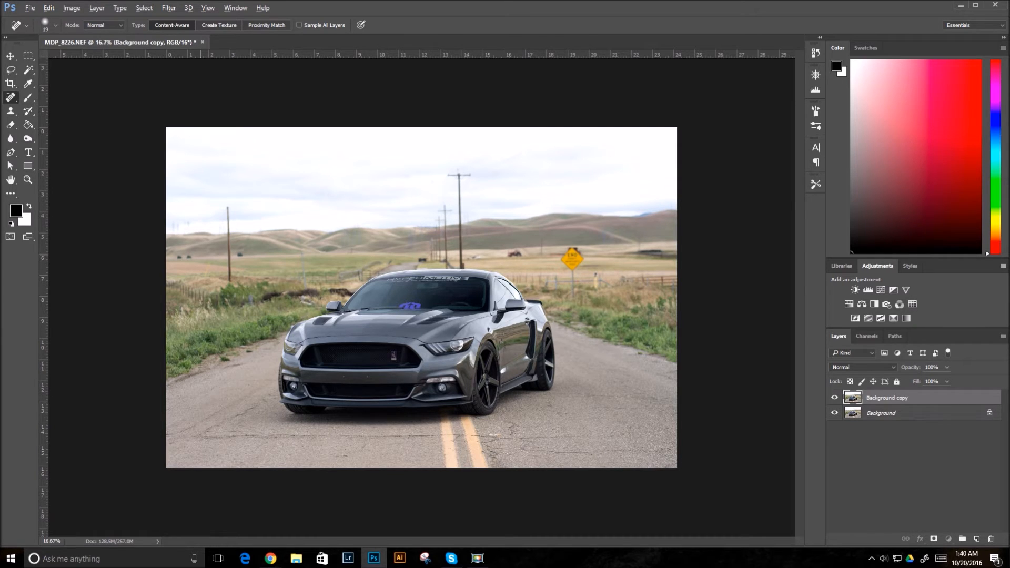
key(ctrl+plus)
key(ctrl+plus)
key(ctrl+plus)
key(ctrl+plus)
key(ctrl+plus)
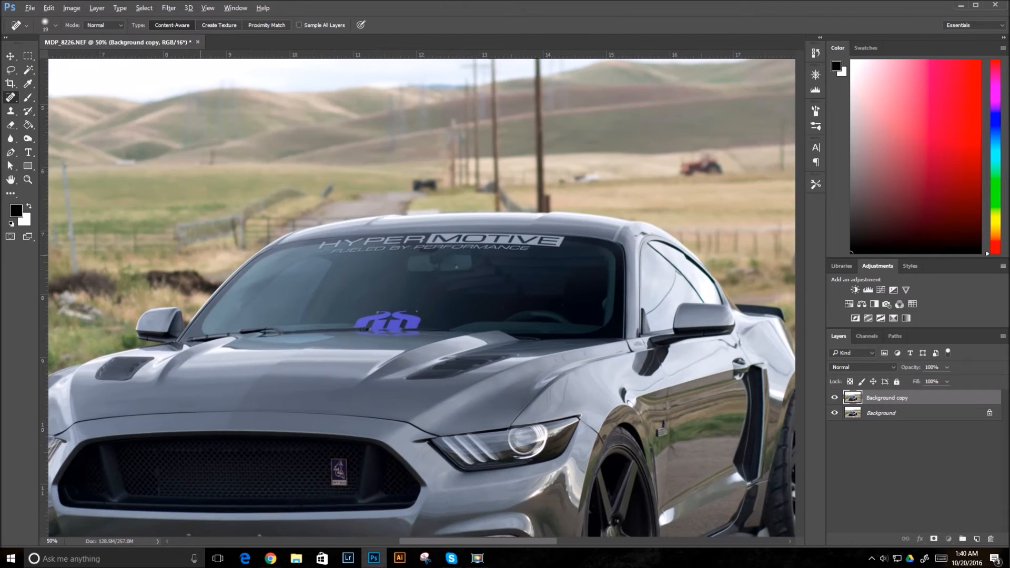
key(ctrl+plus)
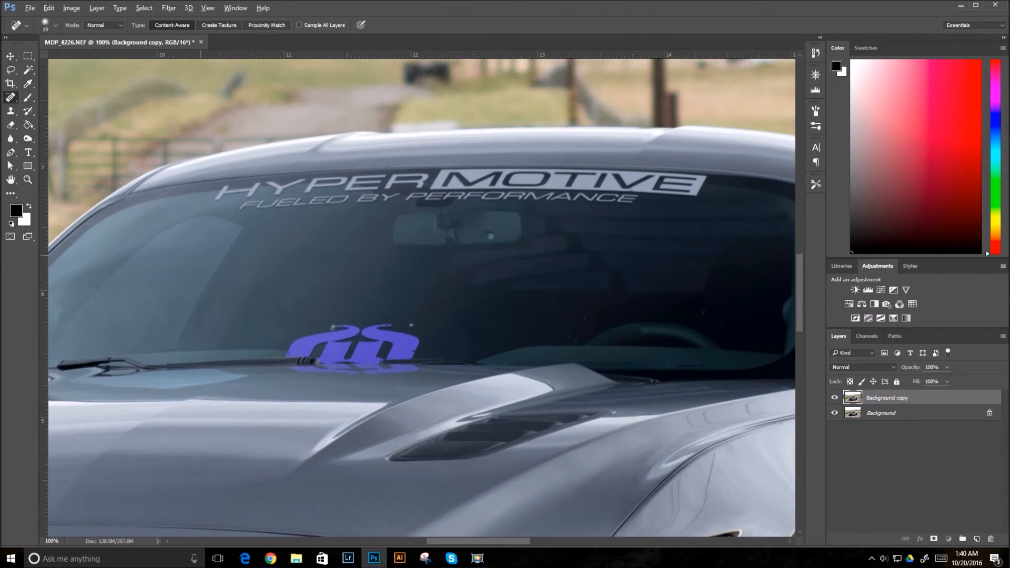
drag(397, 311, 403, 249)
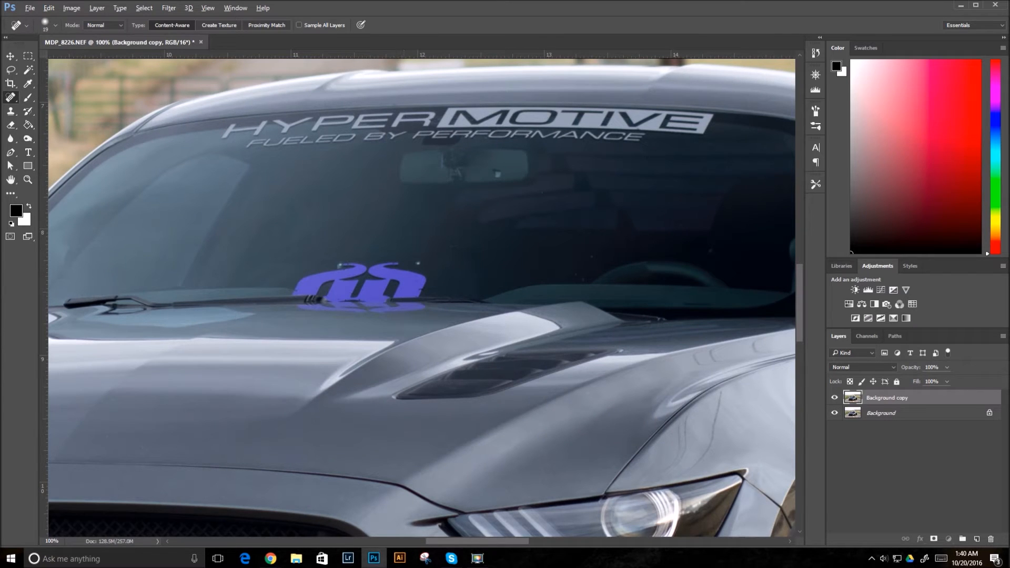
click(418, 263)
click(340, 264)
drag(332, 260, 340, 260)
click(453, 247)
- Heal the remaining specks on the windshield glass around the steering wheel and mirror
click(541, 192)
click(591, 256)
drag(598, 255, 583, 259)
drag(569, 273, 584, 274)
drag(580, 281, 592, 281)
click(650, 239)
mouse_move(665, 226)
mouse_down()
mouse_move(653, 228)
mouse_move(675, 228)
mouse_up()
drag(631, 196, 664, 203)
- Remove the two bolts from the front bumper bar between the upper and lower grilles with the Spot Healing Brush
drag(548, 282, 904, 253)
drag(610, 240, 694, 63)
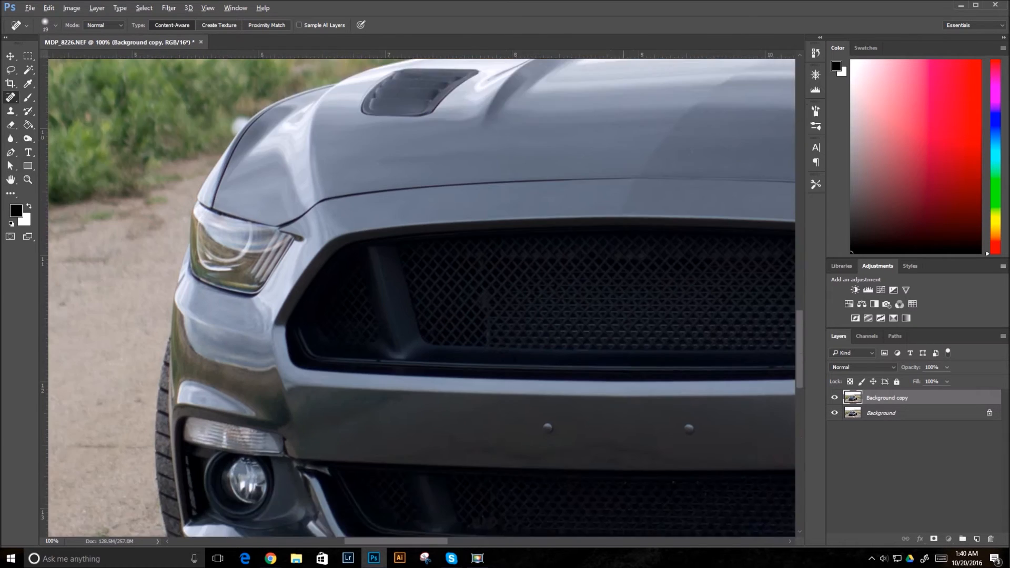
drag(522, 428, 471, 305)
drag(486, 295, 504, 307)
drag(629, 298, 640, 303)
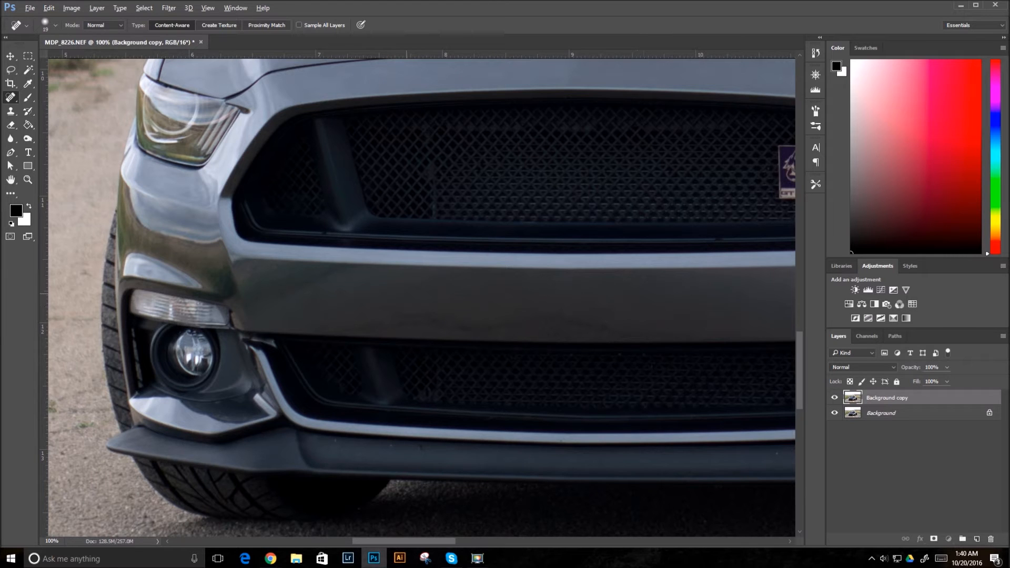
- Heal the small specks on the front bumper bar, the lower grille and the front lip
drag(422, 297, 395, 242)
drag(584, 279, 431, 259)
drag(653, 286, 615, 294)
drag(551, 391, 562, 388)
drag(293, 337, 444, 333)
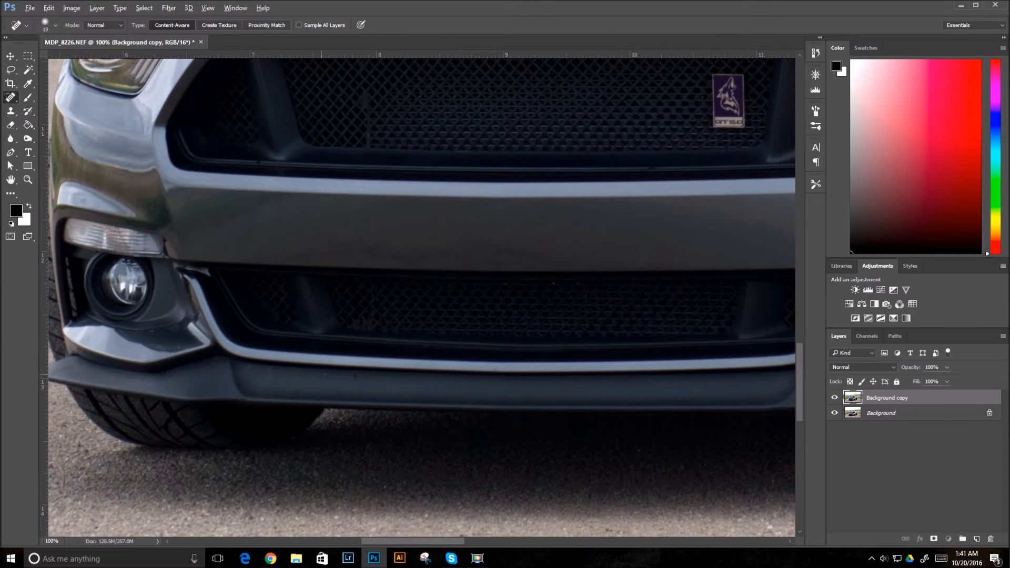
click(271, 371)
click(457, 225)
mouse_move(464, 226)
mouse_down()
mouse_move(577, 253)
mouse_move(546, 318)
mouse_up()
- Heal the dark speck on the bumper between the grille and the headlight, above the fog light
drag(736, 232, 149, 245)
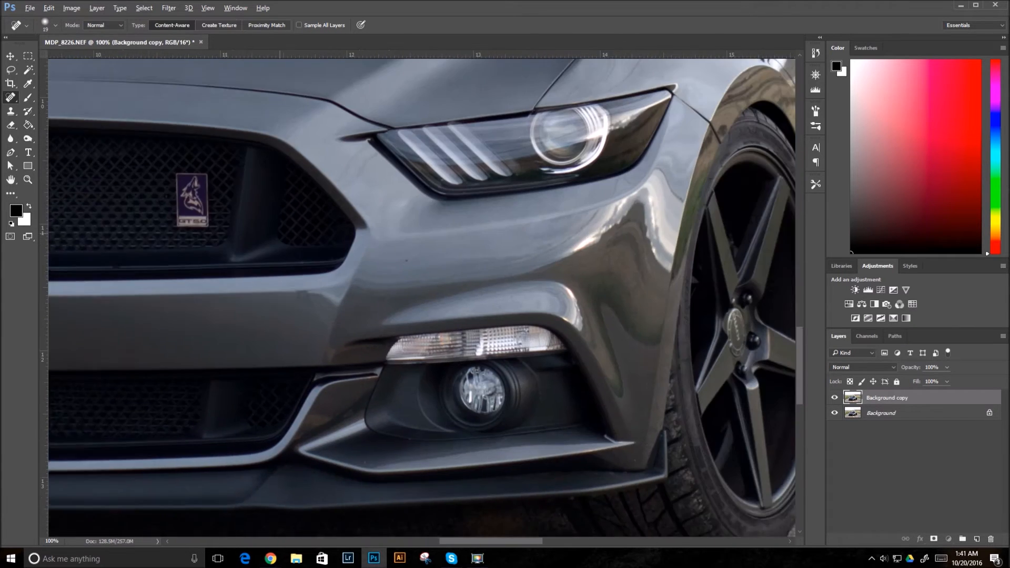
drag(633, 282, 521, 246)
drag(294, 227, 397, 235)
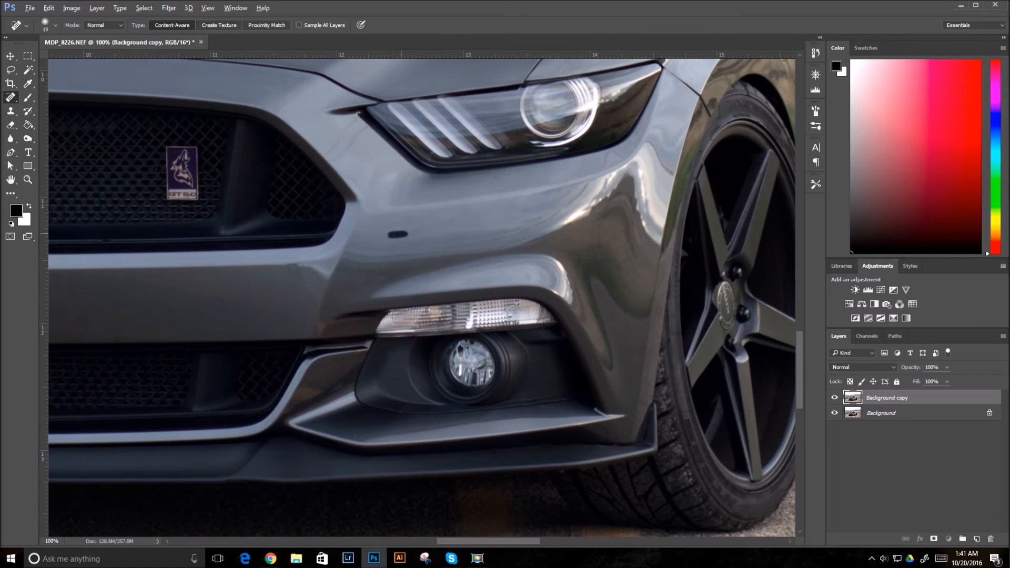
- Heal the small blemishes on the car's side panels behind the front wheel
drag(384, 270, 81, 338)
drag(557, 438, 548, 434)
mouse_move(639, 246)
mouse_down()
mouse_move(558, 312)
mouse_move(526, 298)
mouse_move(541, 300)
mouse_up()
drag(468, 271, 471, 258)
mouse_move(645, 245)
mouse_down()
mouse_move(586, 273)
mouse_move(550, 327)
mouse_move(566, 380)
mouse_up()
mouse_move(433, 243)
mouse_down()
mouse_move(520, 273)
mouse_move(513, 265)
mouse_move(586, 229)
mouse_move(539, 242)
mouse_move(544, 249)
mouse_up()
mouse_move(471, 280)
mouse_down()
mouse_move(481, 280)
mouse_move(462, 283)
mouse_up()
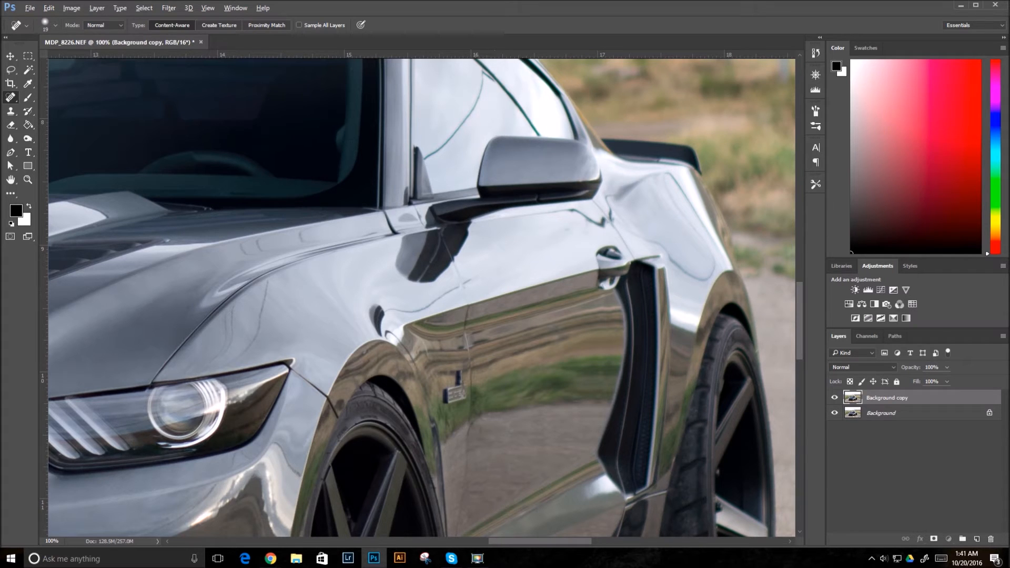
- Try to heal the dark reflection on the front fender above the wheel and step back in the history to undo it
mouse_move(546, 277)
mouse_down()
mouse_move(544, 298)
mouse_move(526, 306)
mouse_up()
drag(374, 307, 387, 332)
mouse_move(375, 325)
mouse_down()
mouse_move(387, 332)
mouse_move(381, 321)
mouse_up()
click(815, 53)
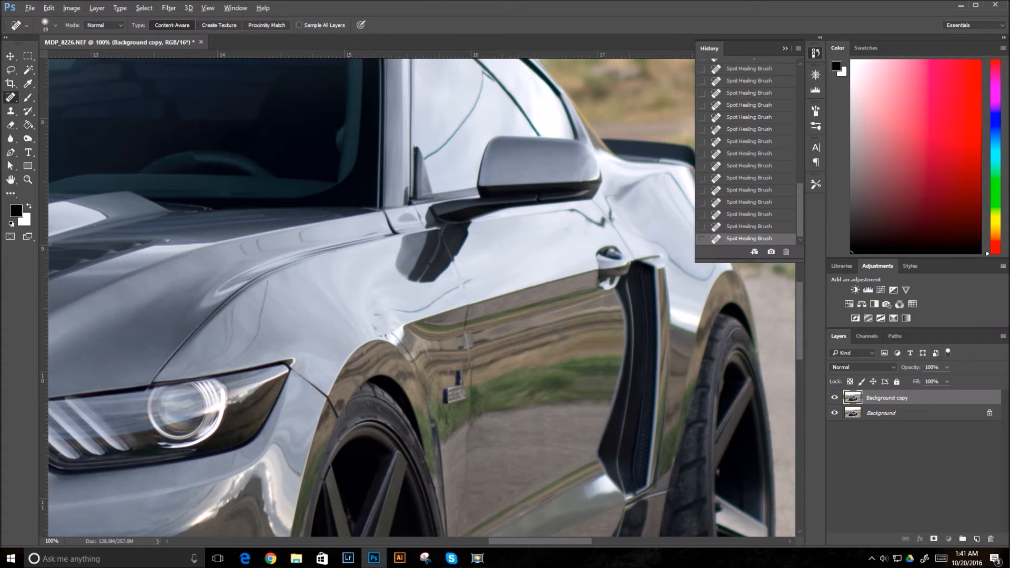
click(749, 166)
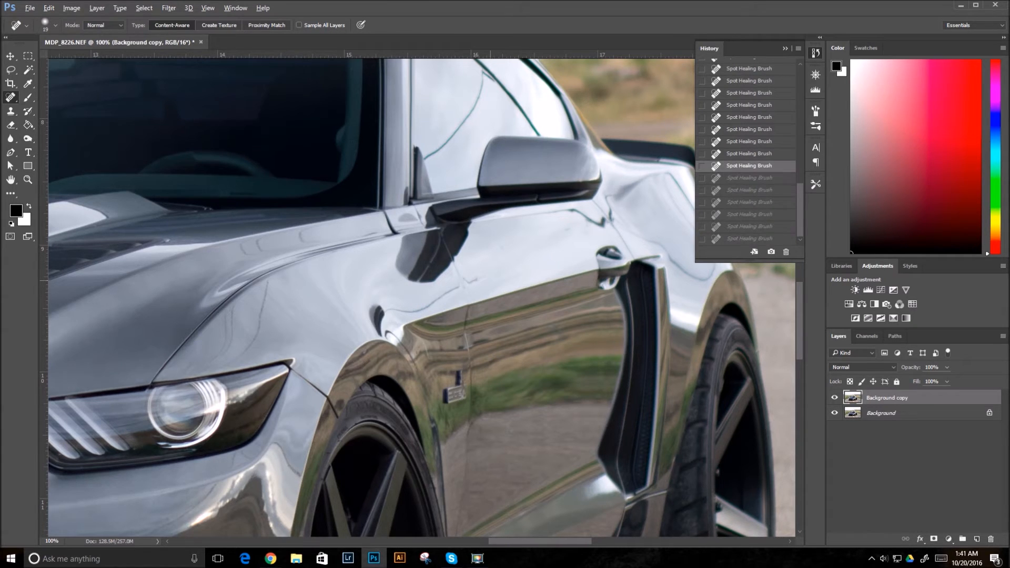
key(ctrl+z)
mouse_move(445, 294)
mouse_down()
mouse_move(419, 311)
mouse_move(386, 311)
mouse_up()
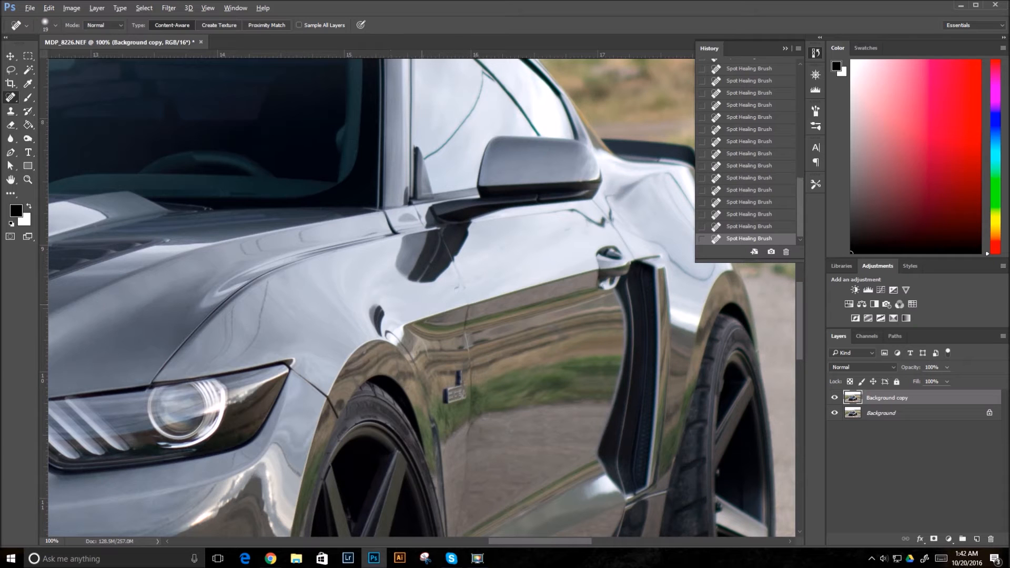
- Heal the brown spot and the light speck on the asphalt behind the rear wheel
drag(471, 289, 472, 74)
drag(581, 534, 443, 206)
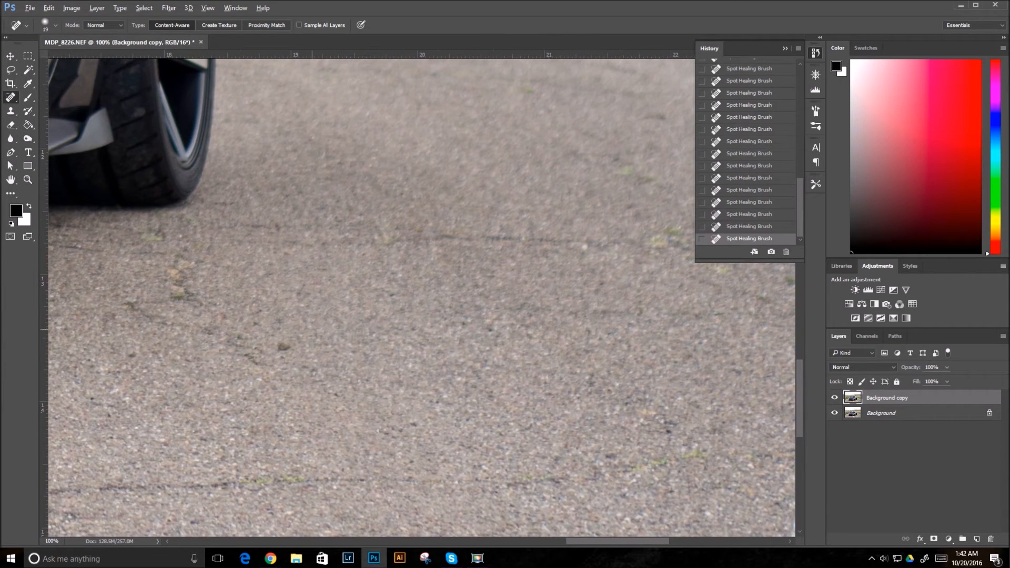
click(288, 349)
drag(578, 246, 582, 251)
- Paint healing strokes over the cracks and marks in the asphalt beside the yellow road lines
mouse_move(262, 342)
mouse_down()
mouse_move(432, 319)
mouse_move(426, 330)
mouse_move(460, 346)
mouse_up()
mouse_move(399, 312)
mouse_down()
mouse_move(341, 304)
mouse_move(299, 282)
mouse_move(364, 277)
mouse_up()
mouse_move(119, 407)
mouse_down()
mouse_move(405, 329)
mouse_move(431, 302)
mouse_up()
drag(392, 343, 297, 342)
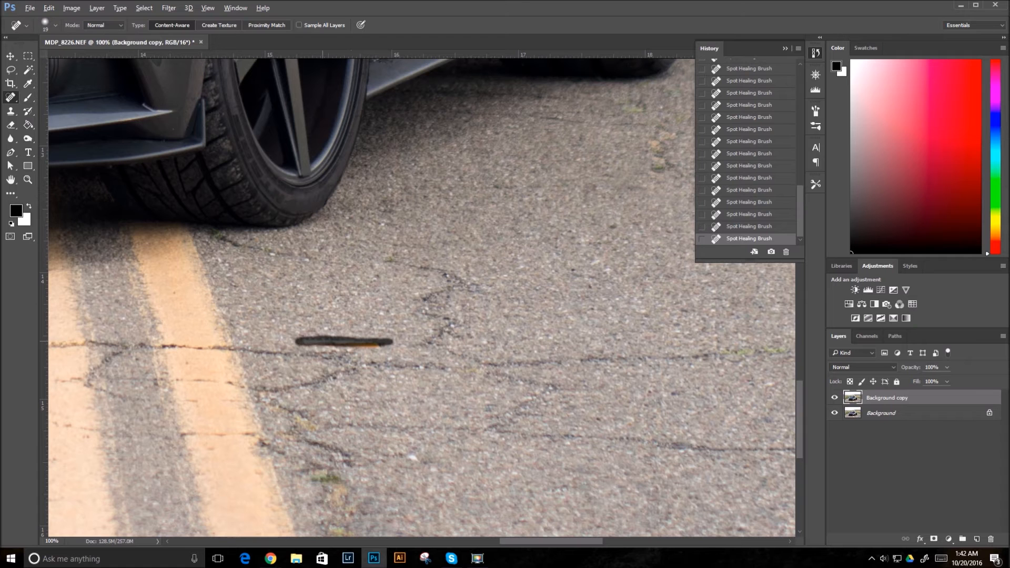
mouse_move(383, 348)
mouse_down()
mouse_move(358, 347)
mouse_move(373, 345)
mouse_move(392, 316)
mouse_move(384, 252)
mouse_up()
drag(367, 356, 397, 359)
- Enlarge the Spot Healing Brush to 75 px and paint over the red tractor in the distant field to remove it
mouse_move(54, 183)
mouse_down()
mouse_move(519, 298)
mouse_move(635, 345)
mouse_up()
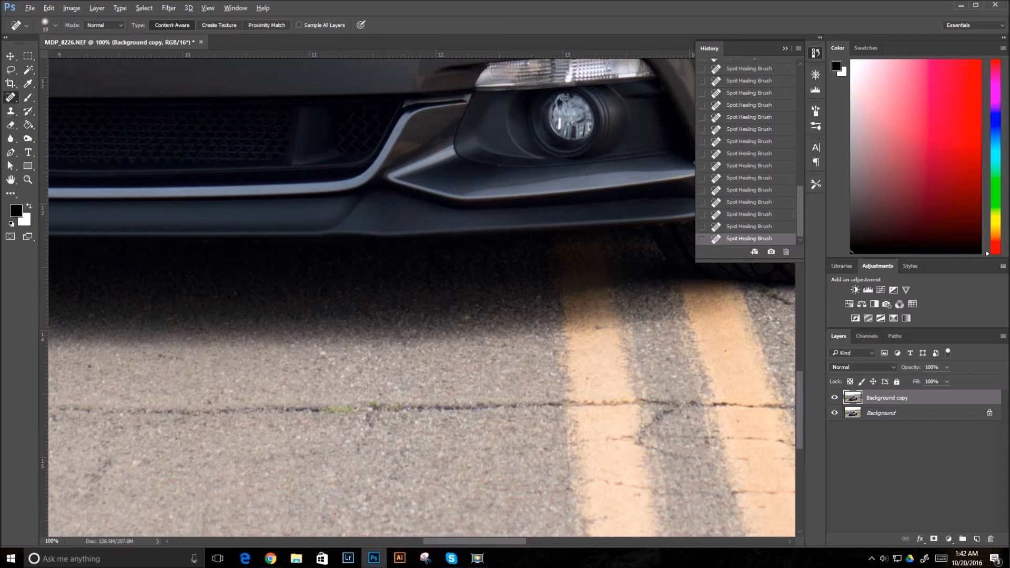
drag(247, 156, 601, 336)
drag(94, 192, 315, 444)
drag(286, 144, 364, 282)
drag(647, 247, 244, 346)
drag(337, 241, 180, 364)
drag(545, 276, 186, 313)
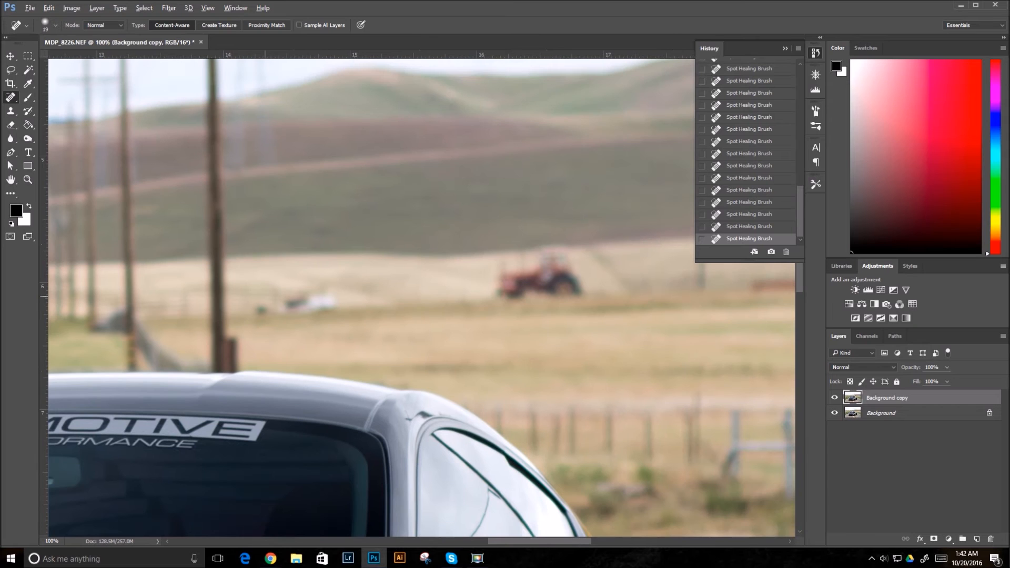
drag(462, 286, 317, 291)
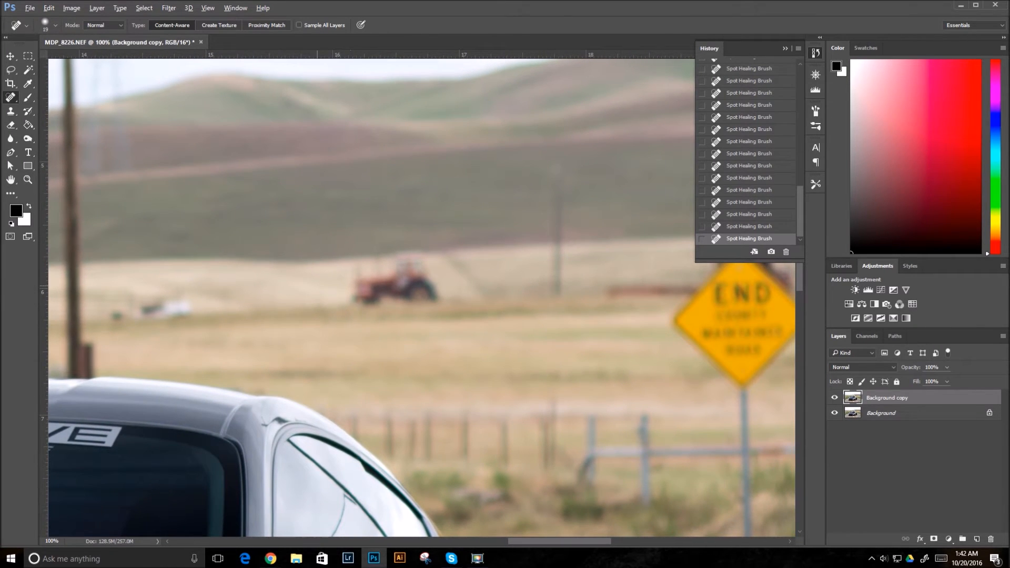
right_click(317, 281)
click(363, 301)
key(Return)
drag(363, 263, 436, 285)
drag(355, 299, 394, 311)
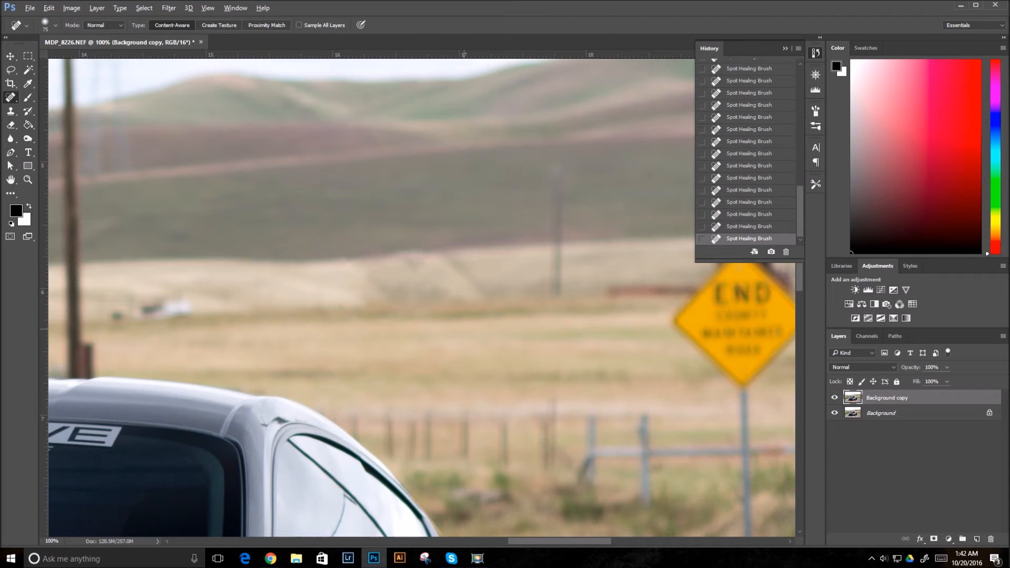
- Examine the healed tractor area in the field at several zoom levels
key(ctrl+minus)
key(ctrl+minus)
key(ctrl+minus)
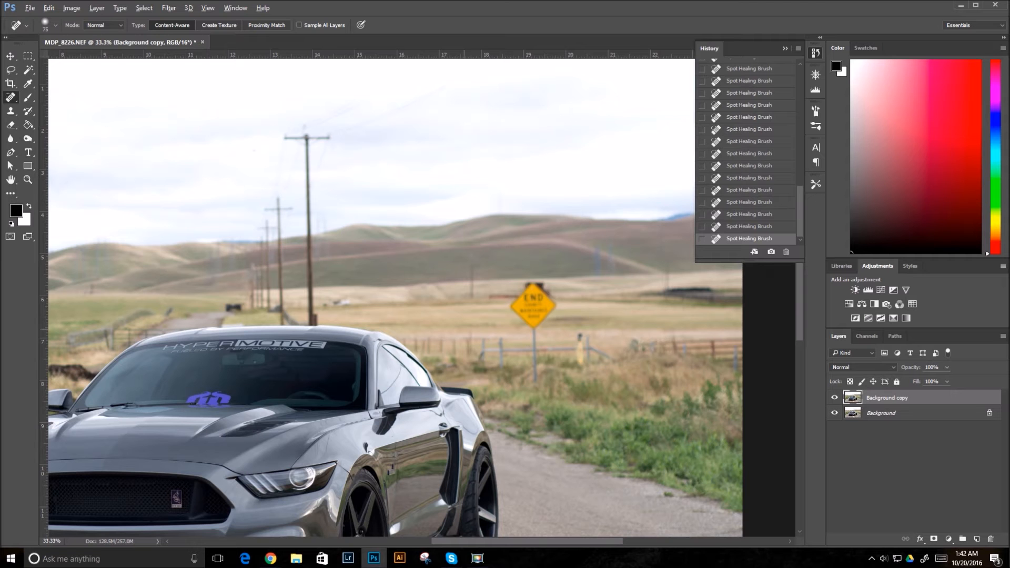
key(ctrl+plus)
key(ctrl+plus)
key(ctrl+plus)
key(ctrl+plus)
key(ctrl+plus)
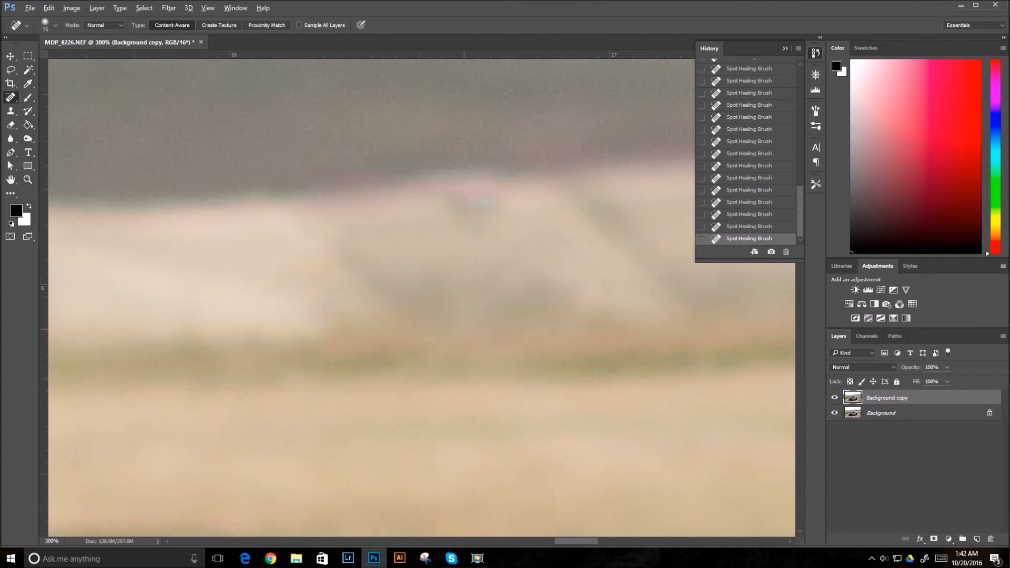
key(ctrl+minus)
key(ctrl+minus)
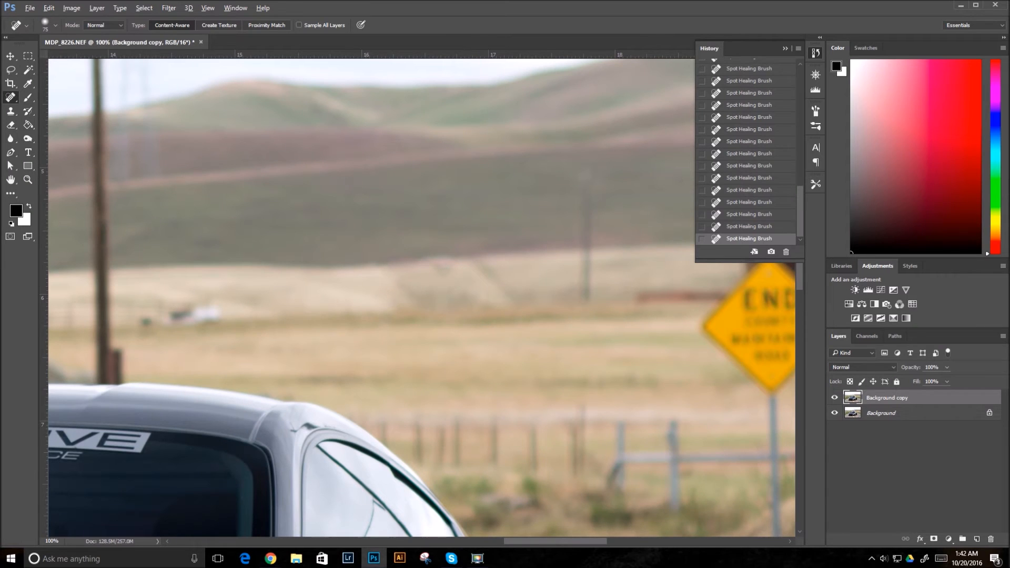
- Undo the last healing strokes painted over the tractor
key(ctrl+alt+z)
key(ctrl+alt+z)
key(ctrl+alt+z)
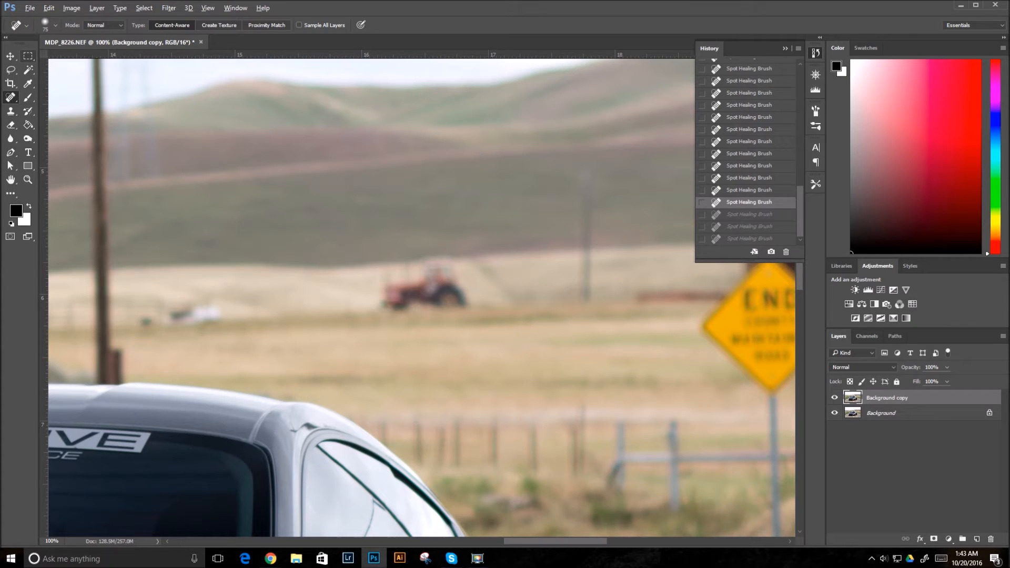
- Select the tractor with a rectangular marquee and fill the selection using Content-Aware contents at 100% opacity
click(28, 56)
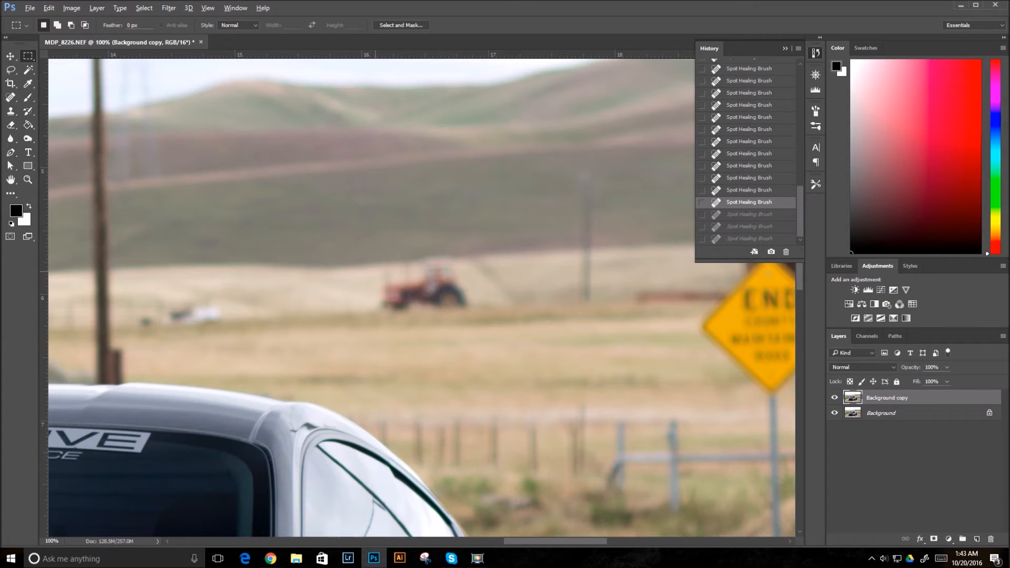
drag(355, 250, 490, 328)
key(shift)
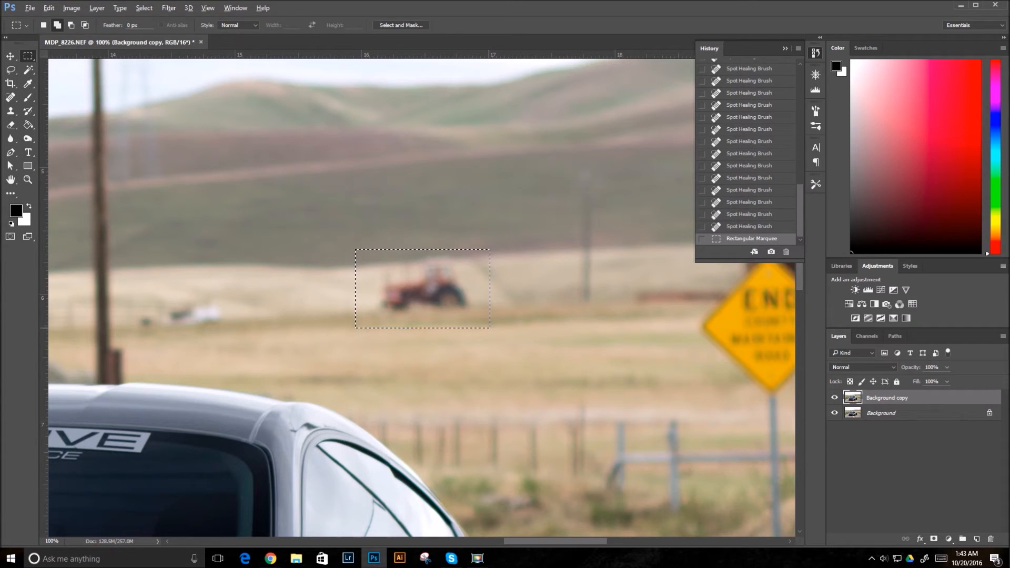
key(shift+BackSpace)
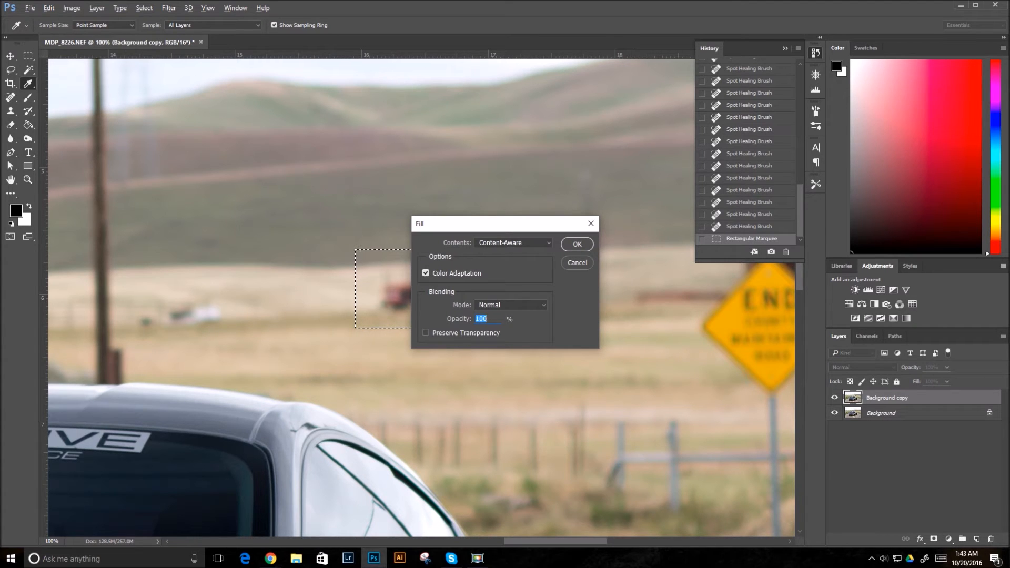
click(514, 243)
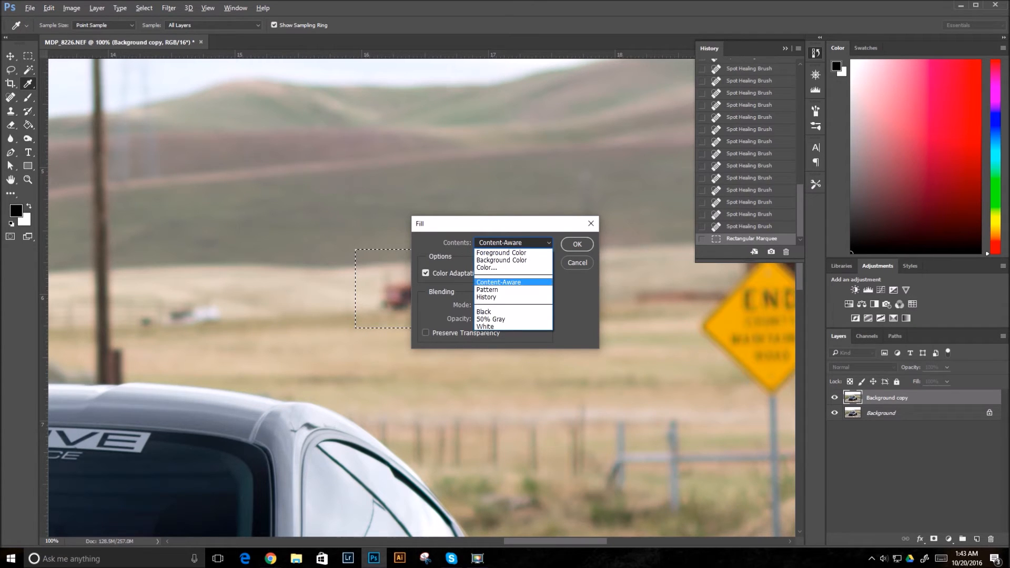
click(498, 282)
click(576, 244)
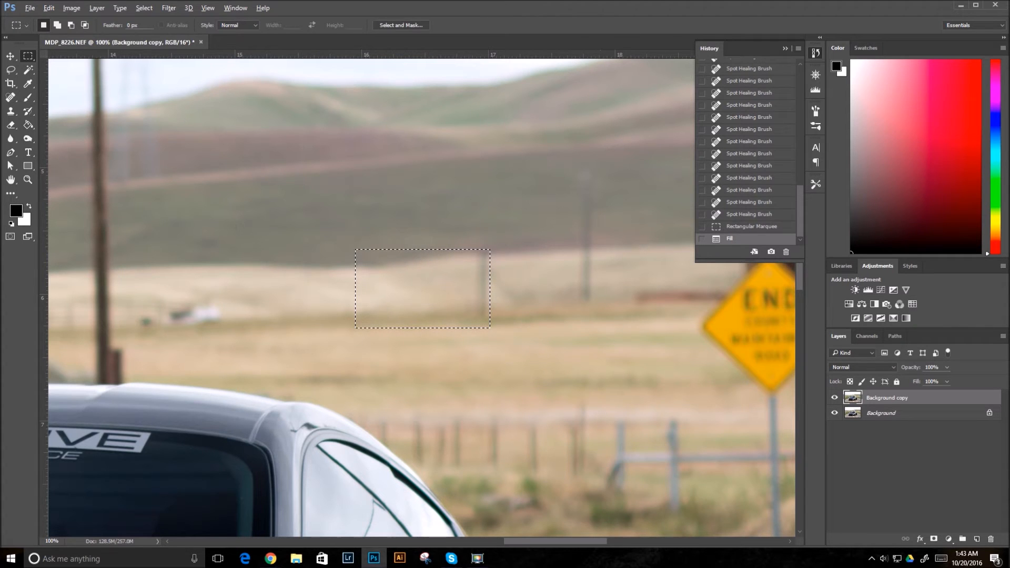
- Undo the tractor fill and redo it with a tighter rectangular marquee around the tractor, filling Content-Aware at 100% opacity and deselecting
key(ctrl+z)
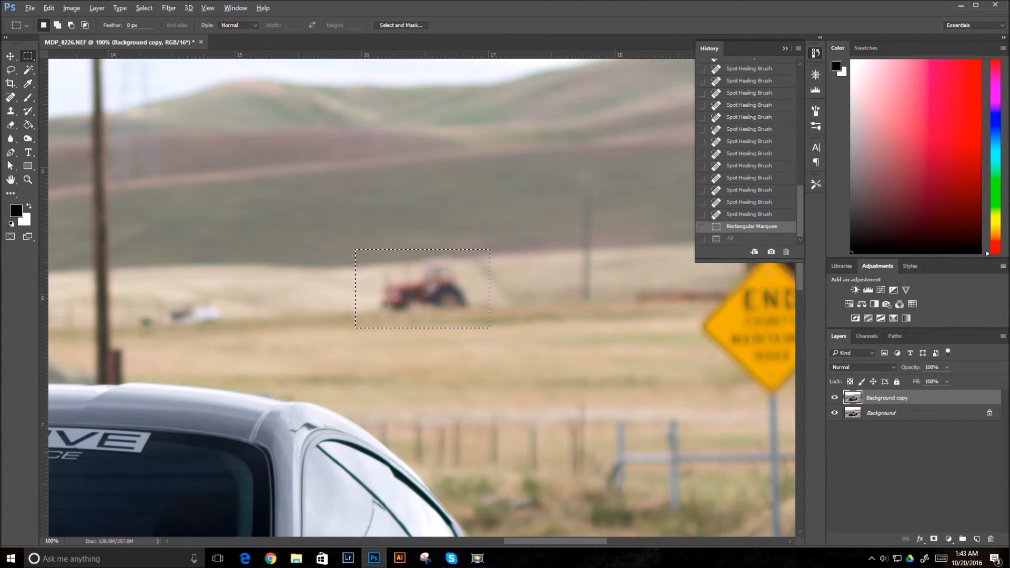
key(ctrl+alt+z)
drag(443, 263, 472, 325)
key(shift+BackSpace)
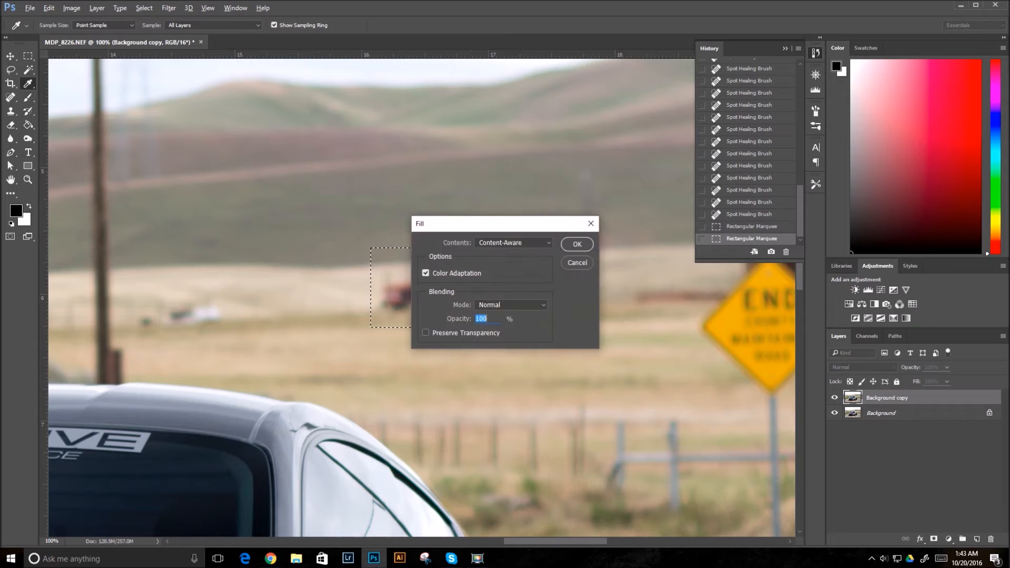
key(Escape)
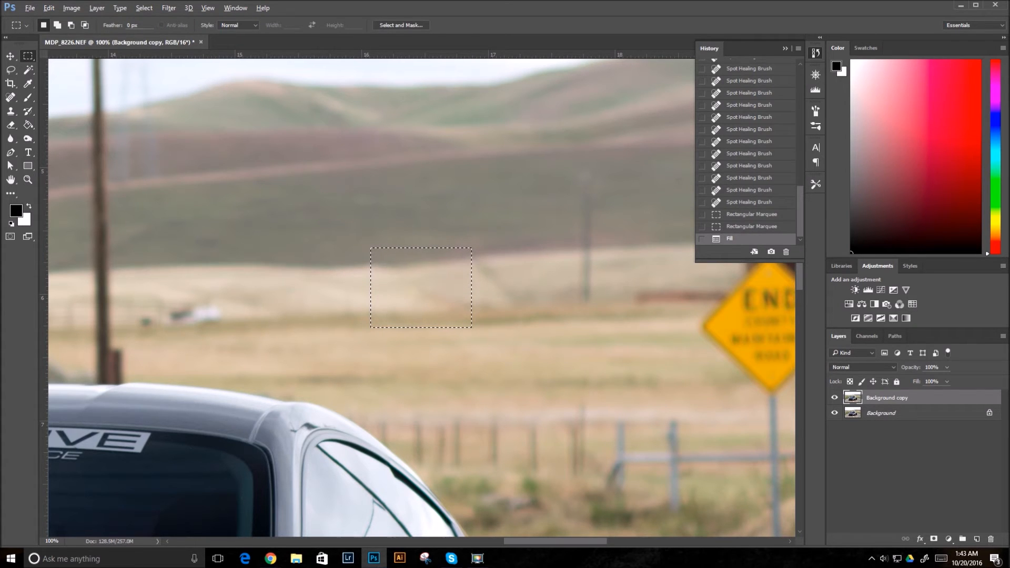
key(ctrl+d)
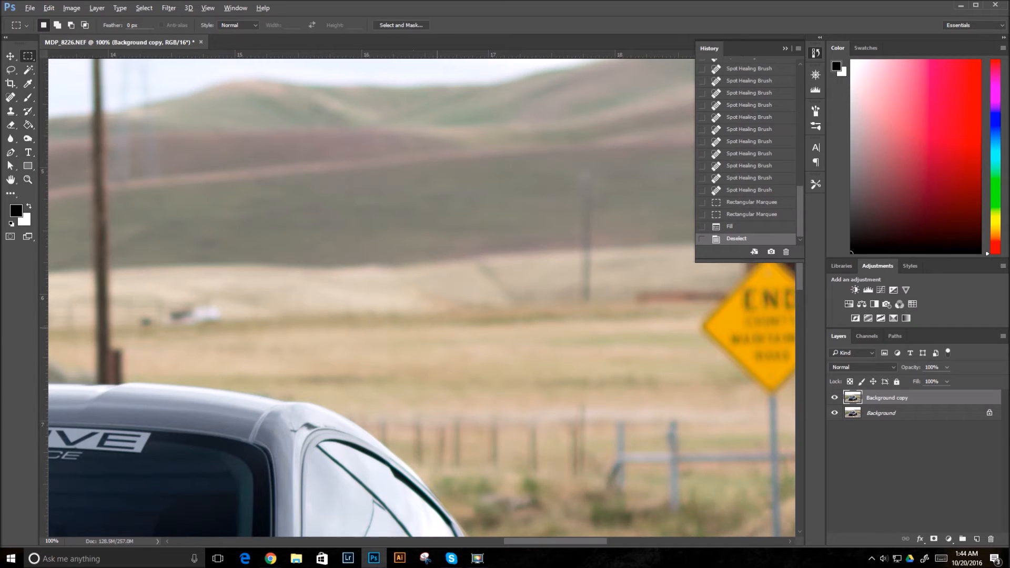
- Remove the thin distant pole on the hillside with a rectangular marquee and a Content-Aware fill at 100% opacity, clearing the selection
drag(565, 161, 611, 310)
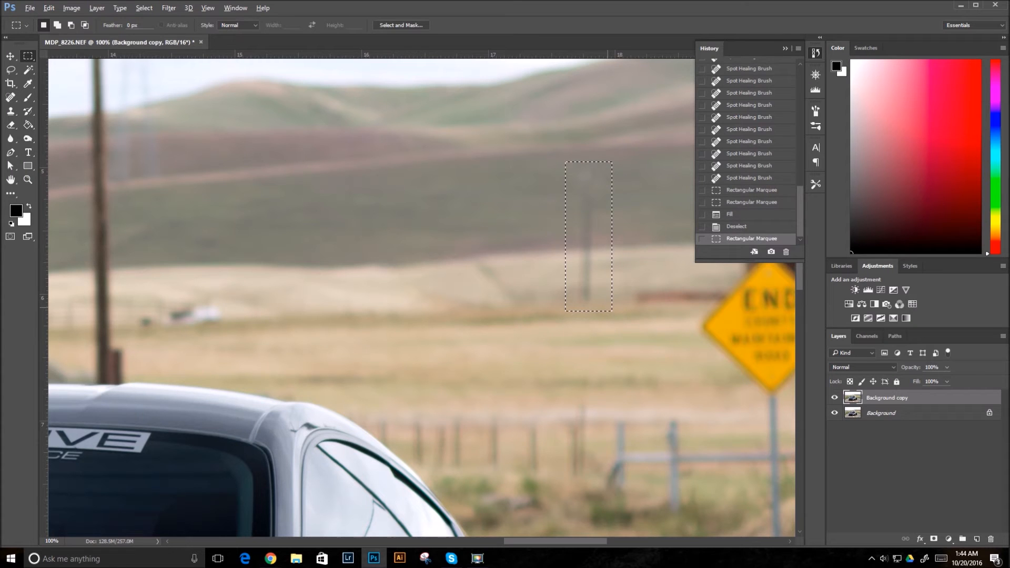
key(shift)
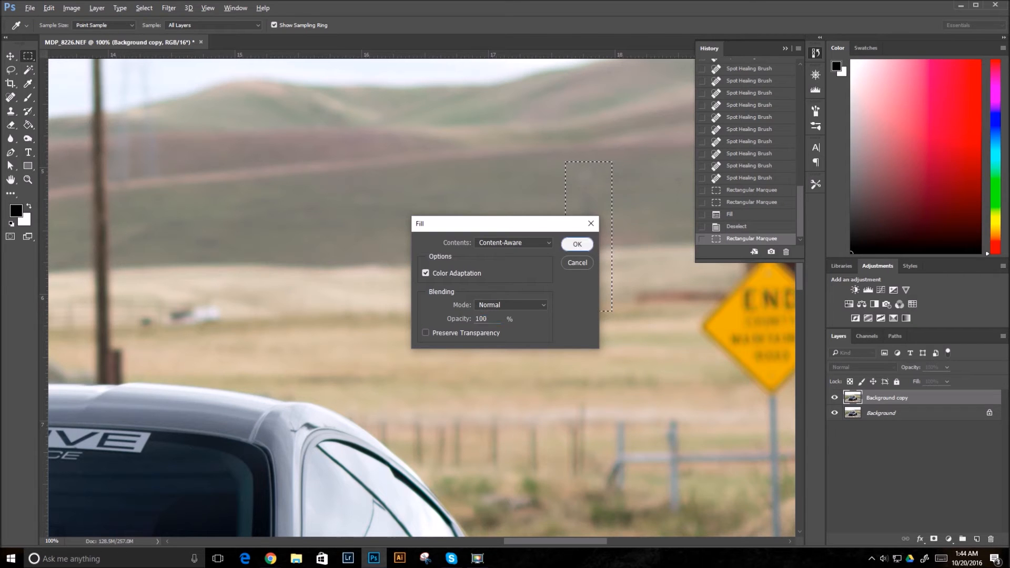
key(Return)
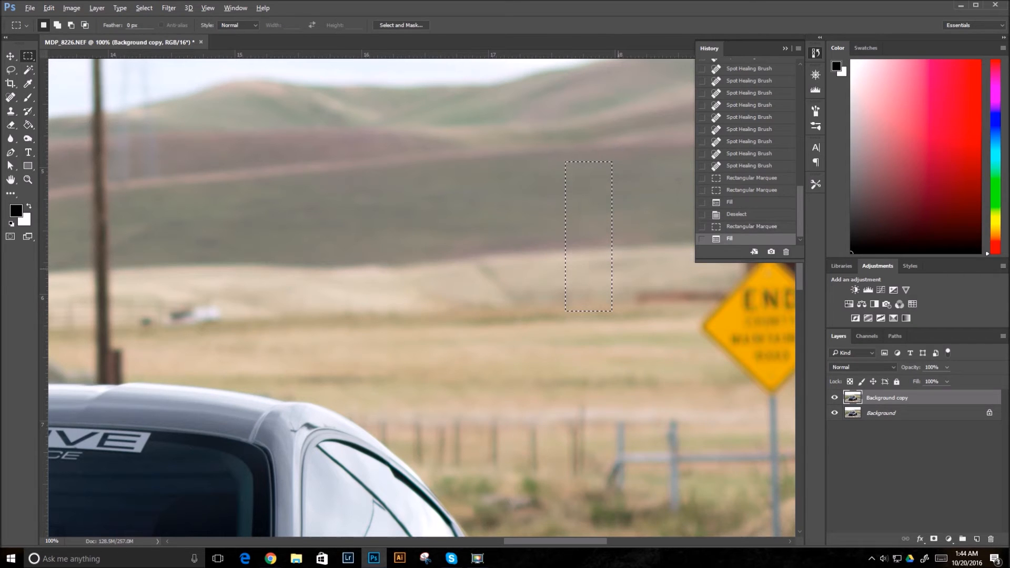
key(ctrl+d)
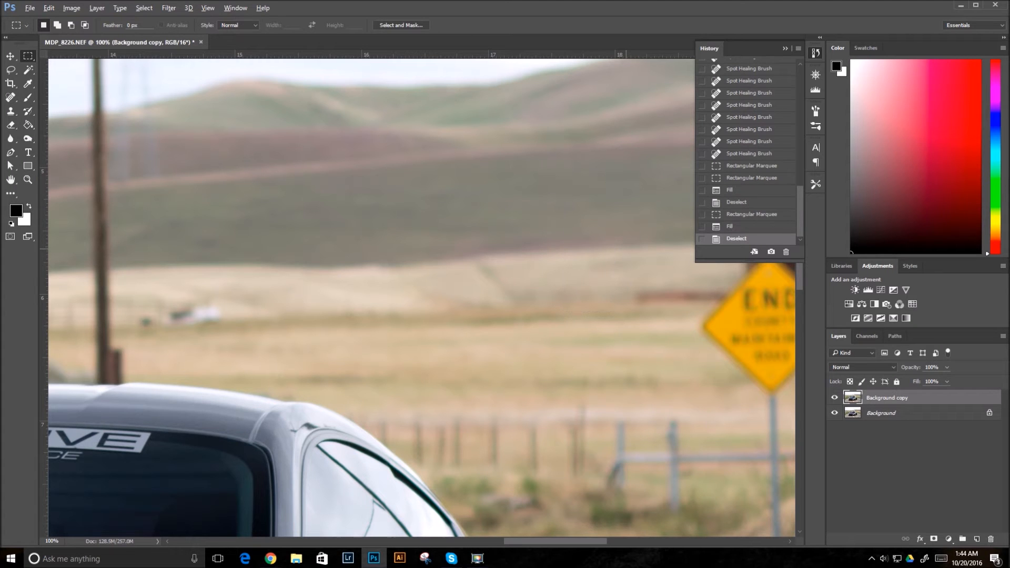
key(ctrl+minus)
key(ctrl+minus)
key(ctrl+minus)
key(ctrl+minus)
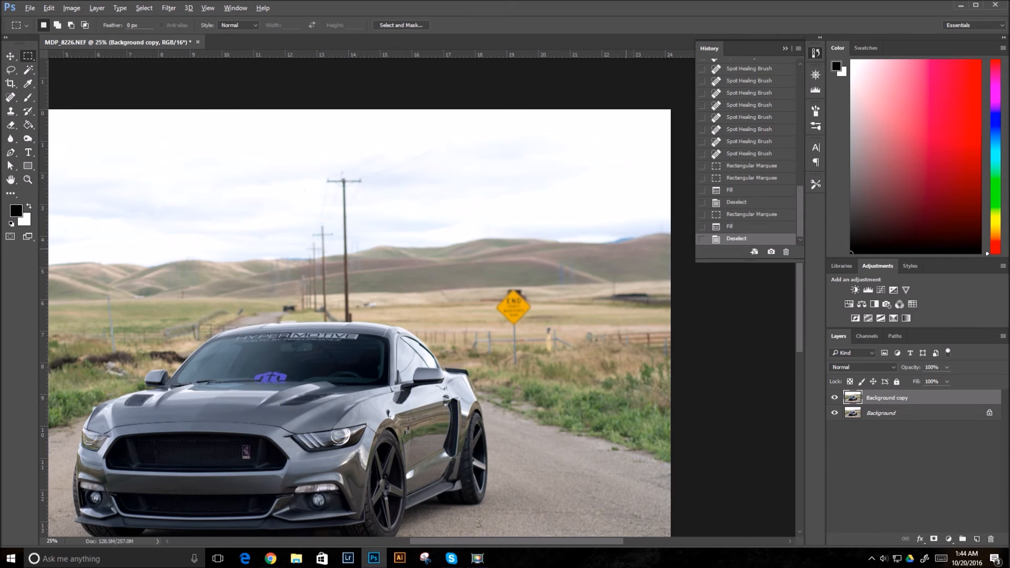
- Lasso the yellow END road sign, remove it with a Content-Aware fill at 100% opacity, and clear the selection
key(ctrl+plus)
key(ctrl+plus)
key(ctrl+plus)
key(ctrl+plus)
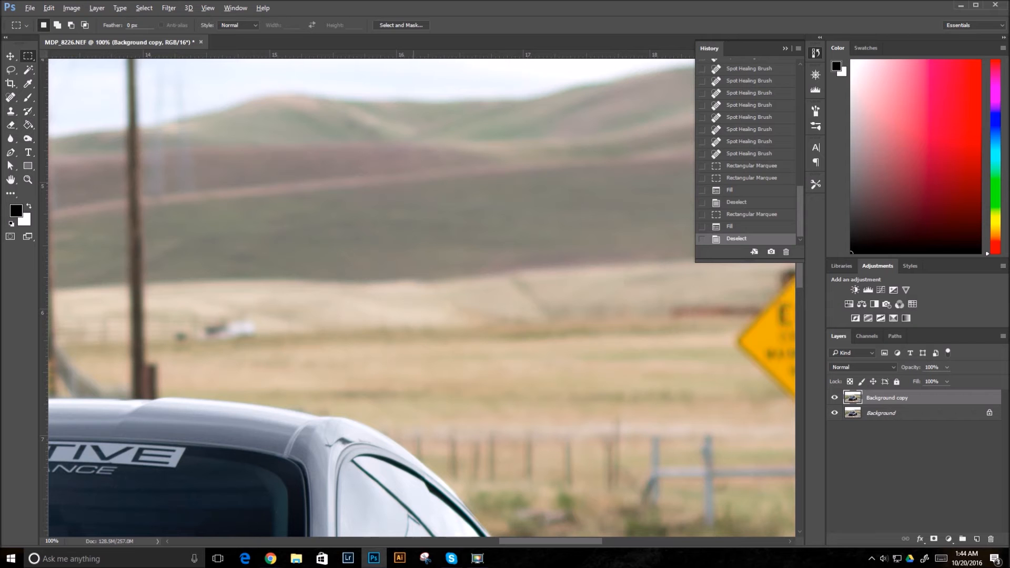
drag(617, 317, 286, 227)
click(11, 70)
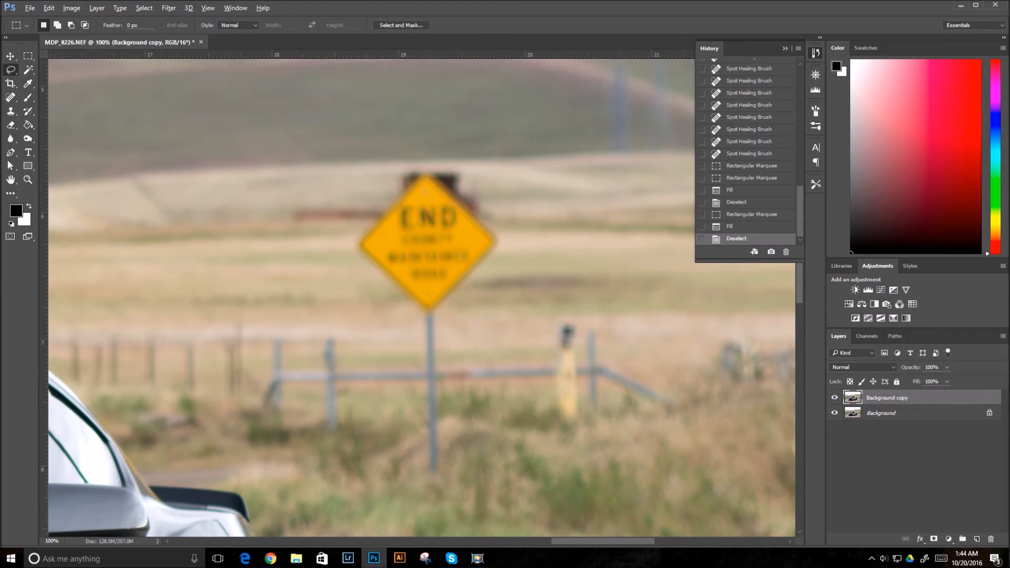
mouse_move(390, 154)
mouse_down()
mouse_move(461, 167)
mouse_move(502, 188)
mouse_move(515, 264)
mouse_move(457, 327)
mouse_move(396, 330)
mouse_move(340, 256)
mouse_move(346, 201)
mouse_move(390, 155)
mouse_up()
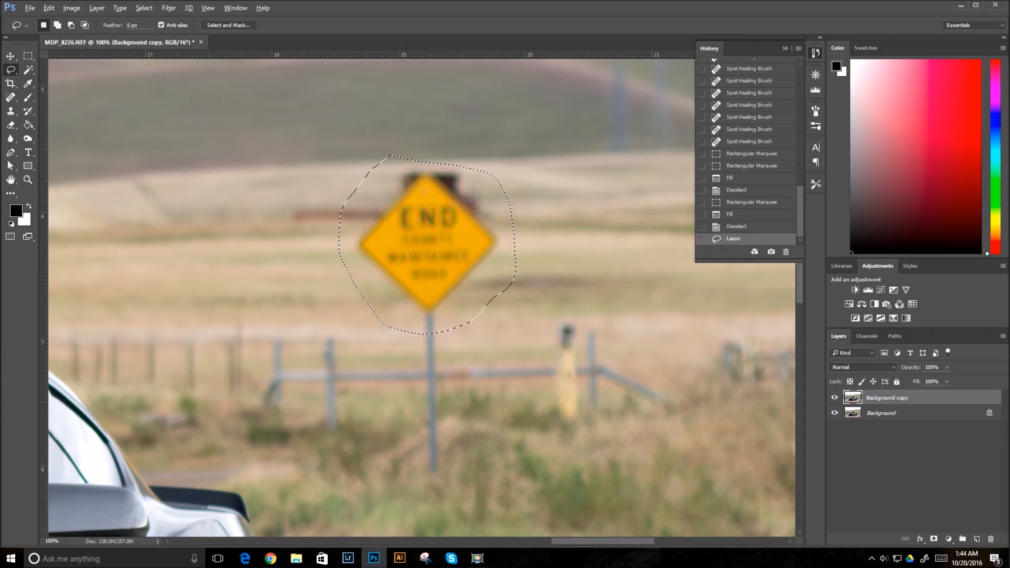
key(shift+BackSpace)
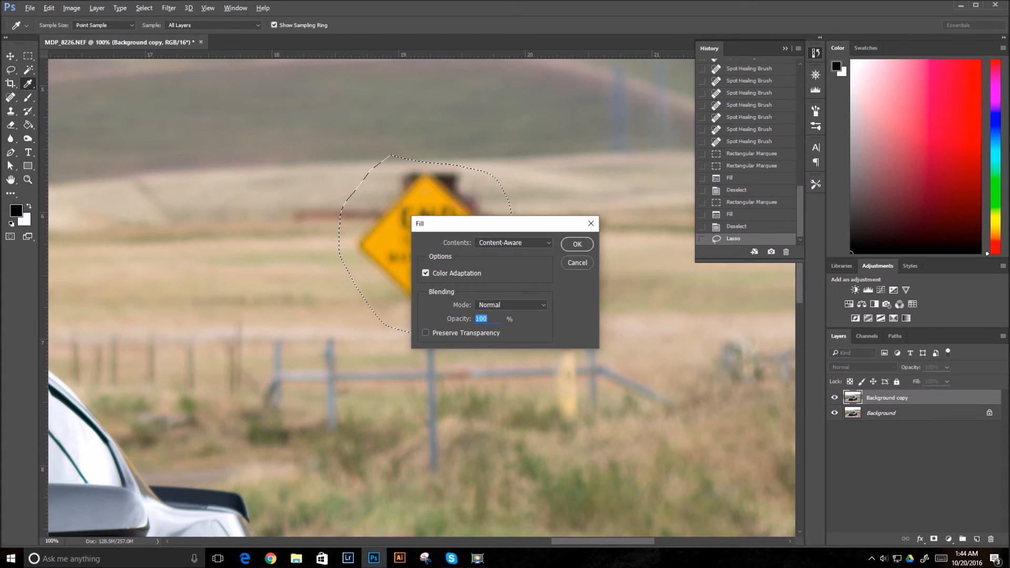
click(577, 244)
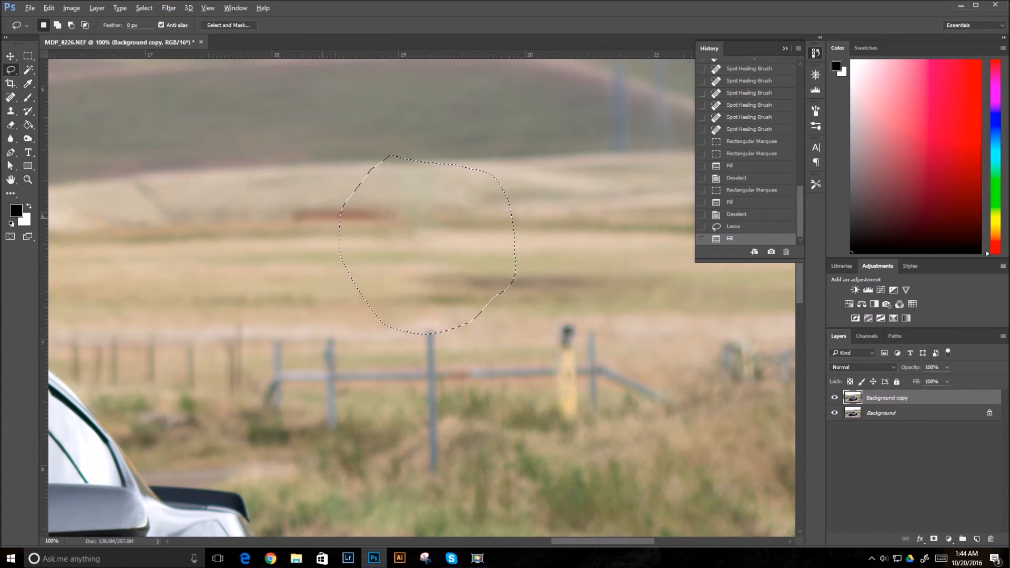
key(ctrl+d)
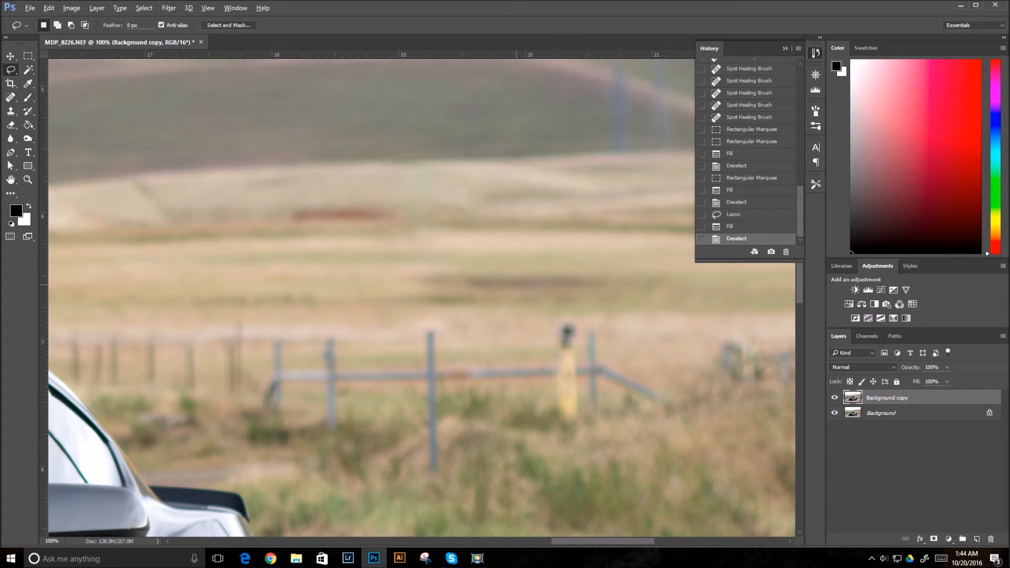
- Lasso the small dark mark on the front fender above the wheel arch, fill it Content-Aware at 100% opacity, and deselect
key(ctrl+minus)
key(ctrl+minus)
key(ctrl+minus)
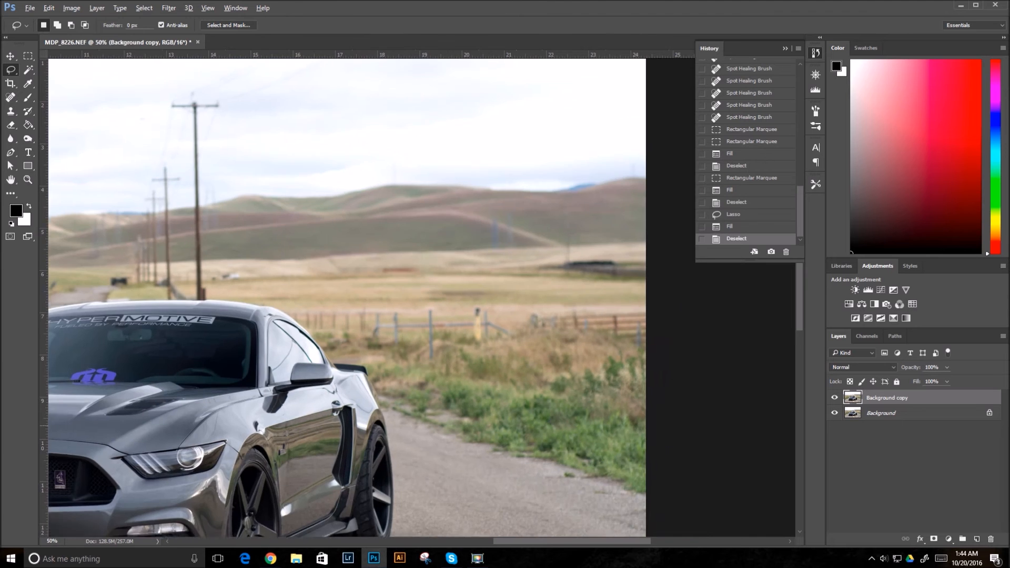
key(ctrl+plus)
key(ctrl+plus)
key(ctrl+plus)
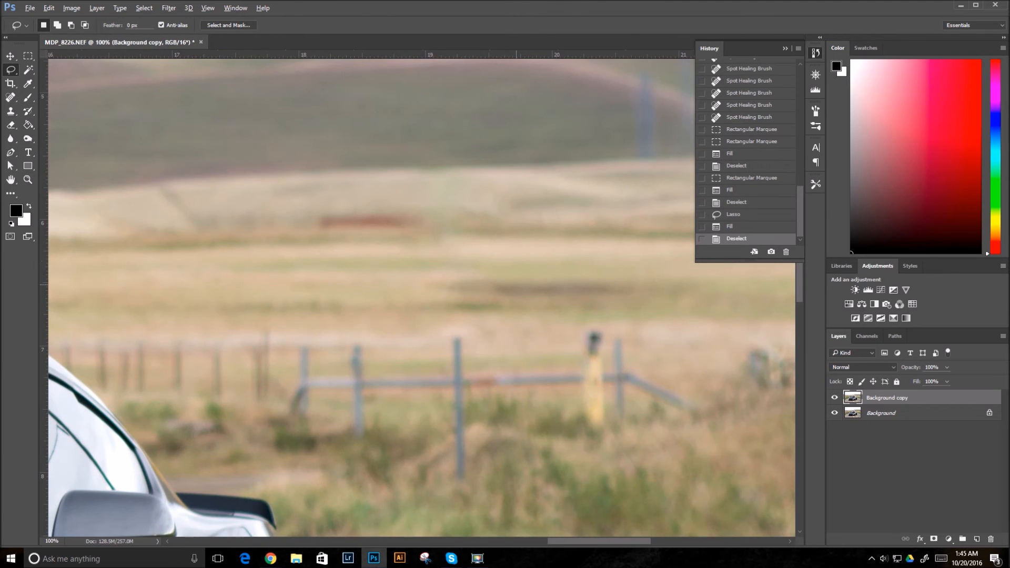
drag(444, 376, 652, 194)
mouse_move(160, 511)
mouse_down()
mouse_move(317, 364)
mouse_move(364, 292)
mouse_move(348, 277)
mouse_move(335, 304)
mouse_move(351, 314)
mouse_up()
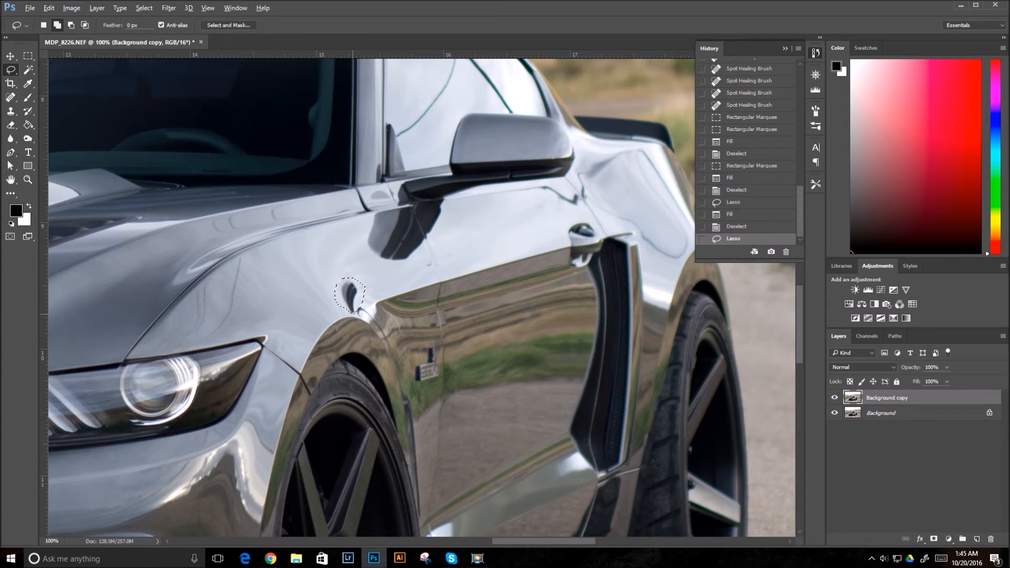
key(shift+F5)
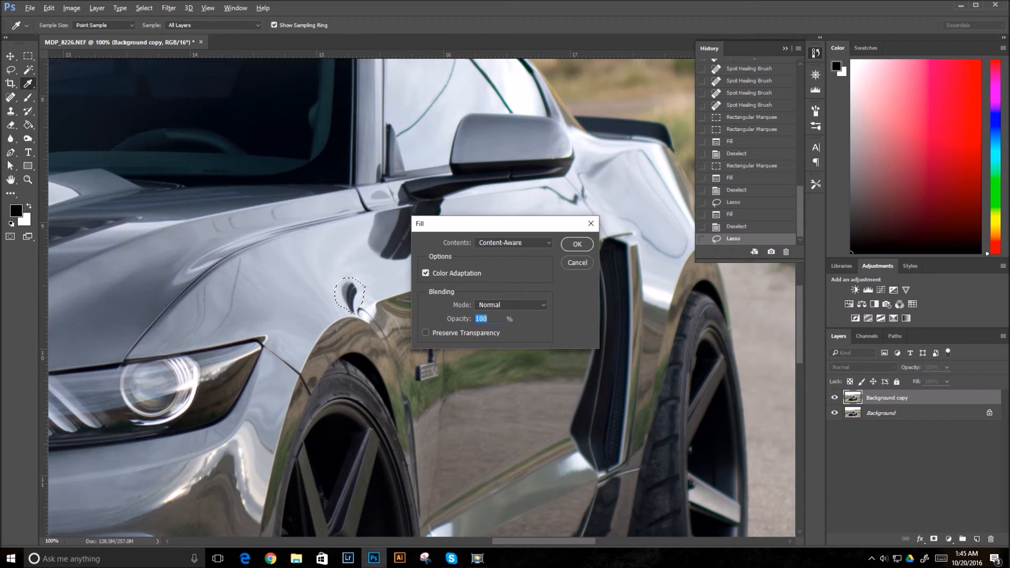
key(Return)
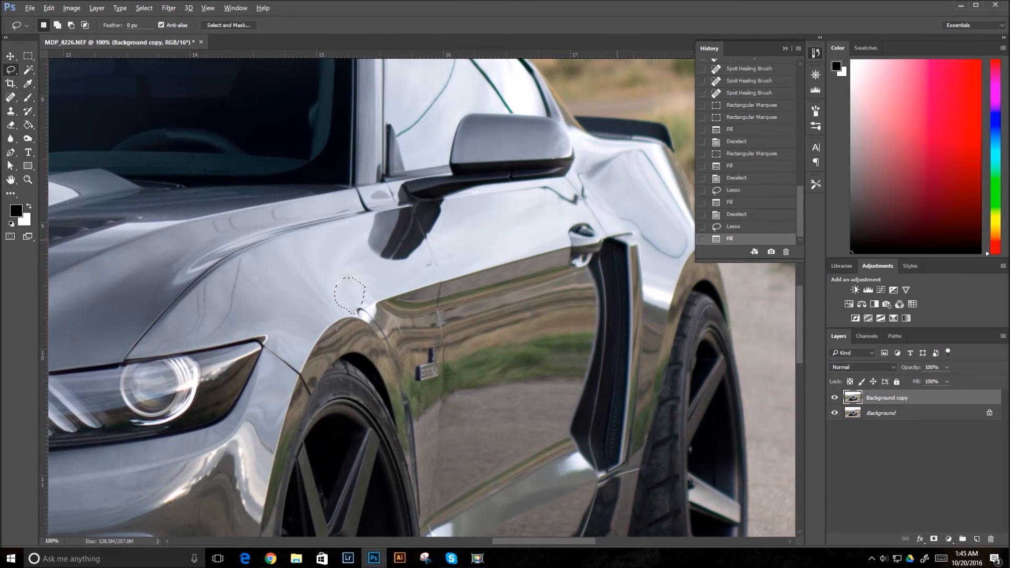
key(ctrl+d)
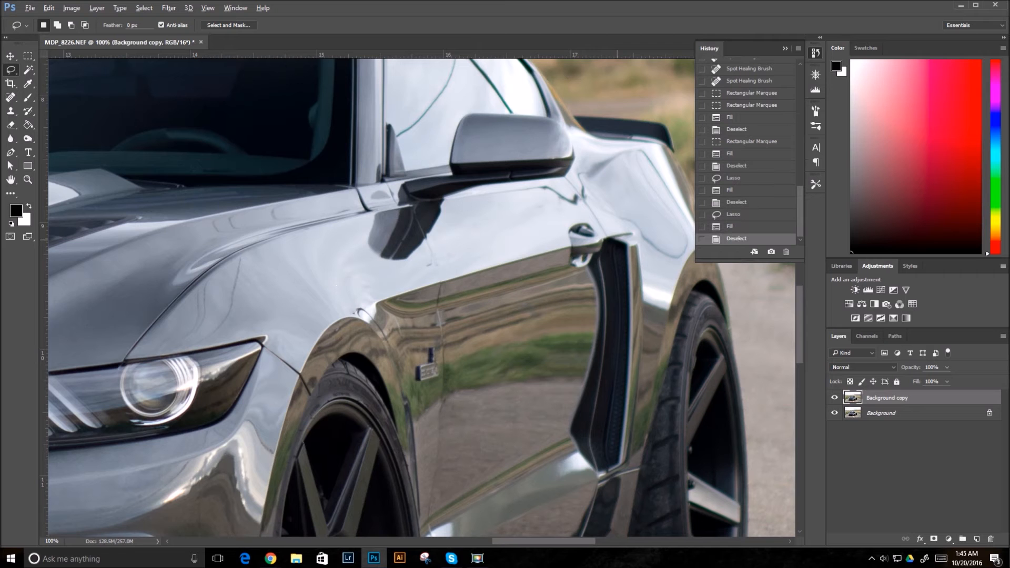
- Heal a blemish on the road near the rear wheel and the reddish strip in the distant field with the 75 px Spot Healing Brush
key(ctrl+minus)
key(ctrl+minus)
key(ctrl+minus)
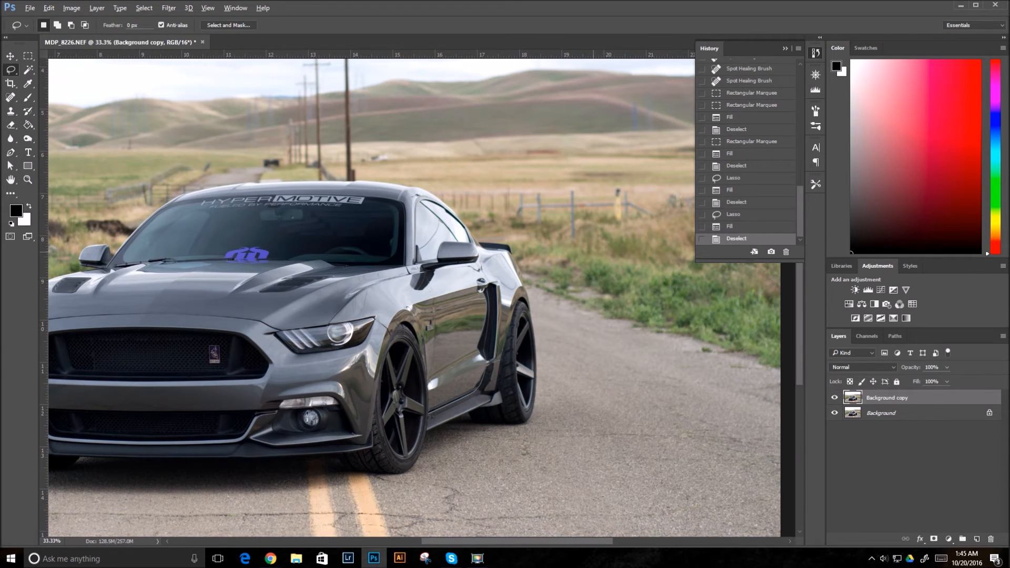
click(10, 97)
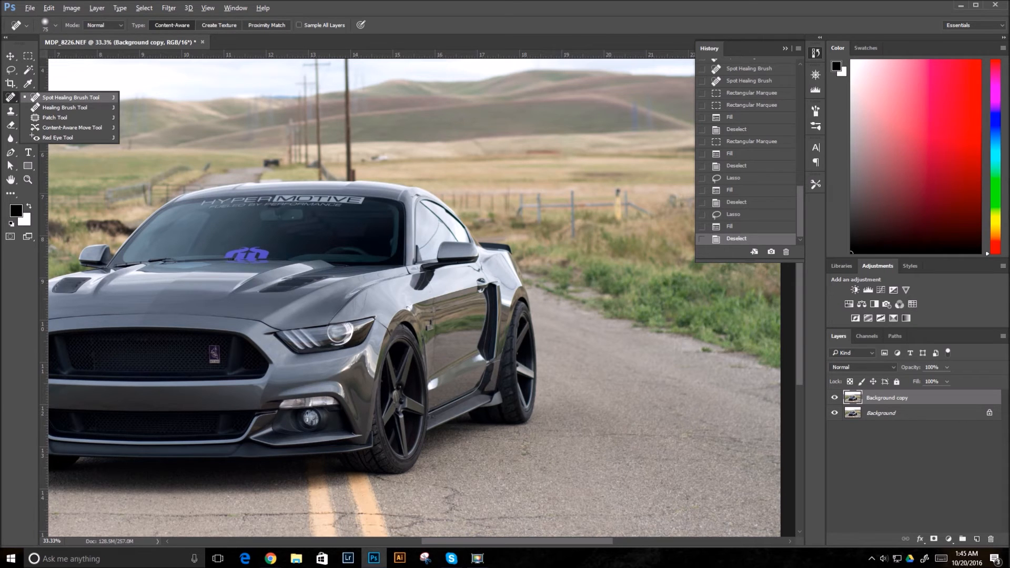
click(70, 97)
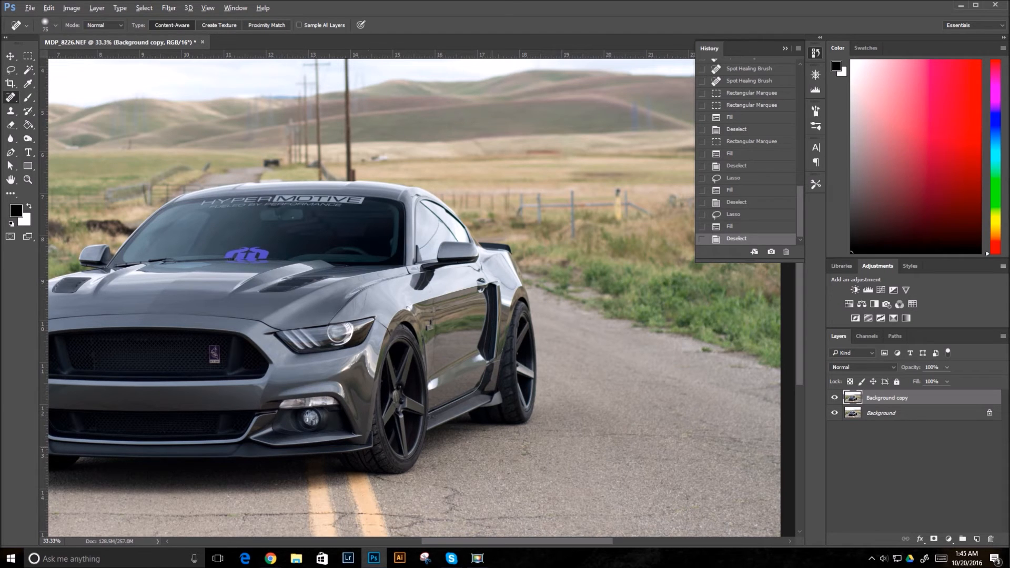
drag(535, 455, 517, 442)
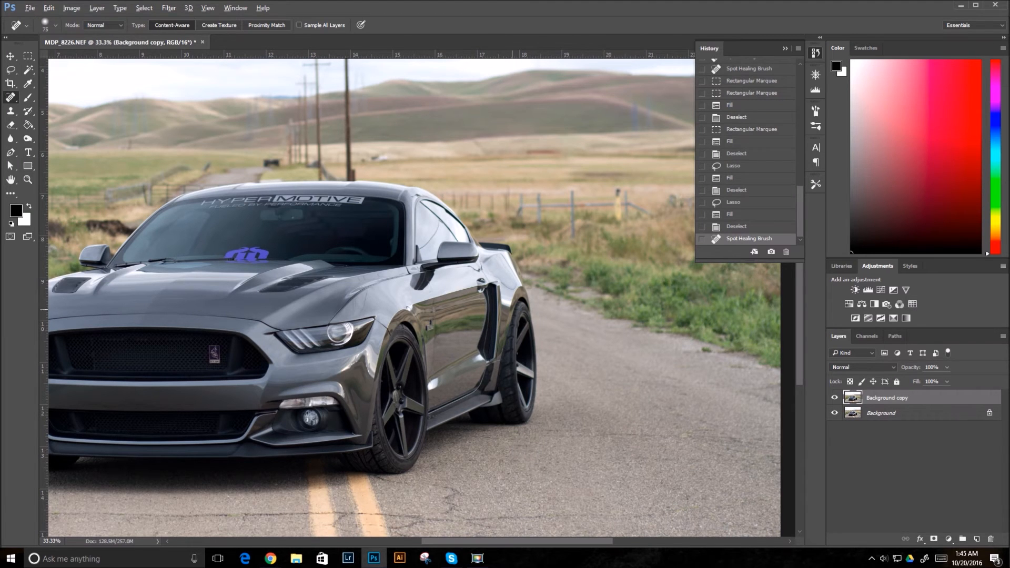
drag(595, 203, 561, 335)
drag(527, 286, 494, 286)
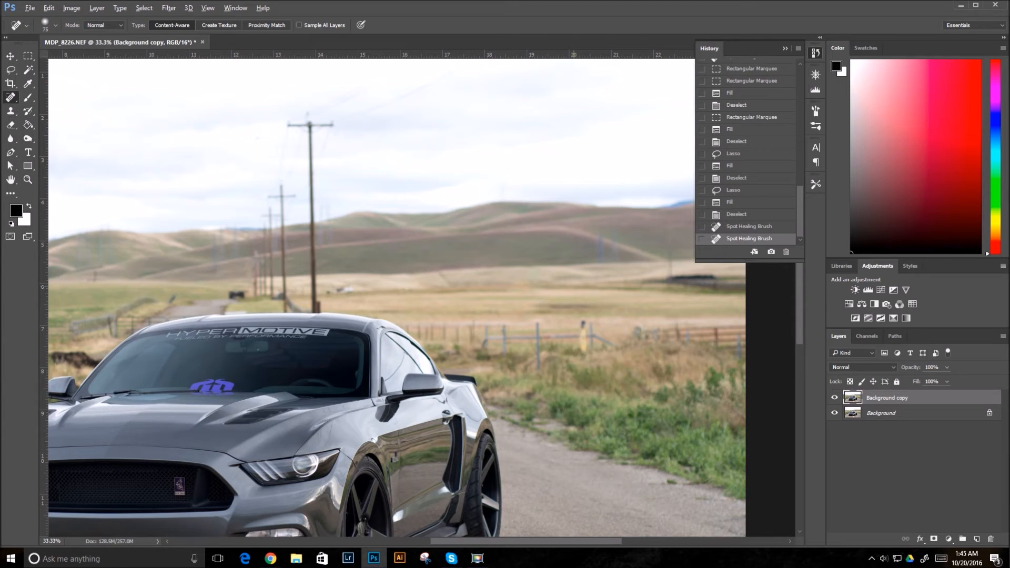
- Remove the faint pylons on the far hillside with an elliptical marquee and a Content-Aware fill at 100% opacity, clearing the selection
drag(500, 319, 550, 256)
drag(449, 345, 541, 301)
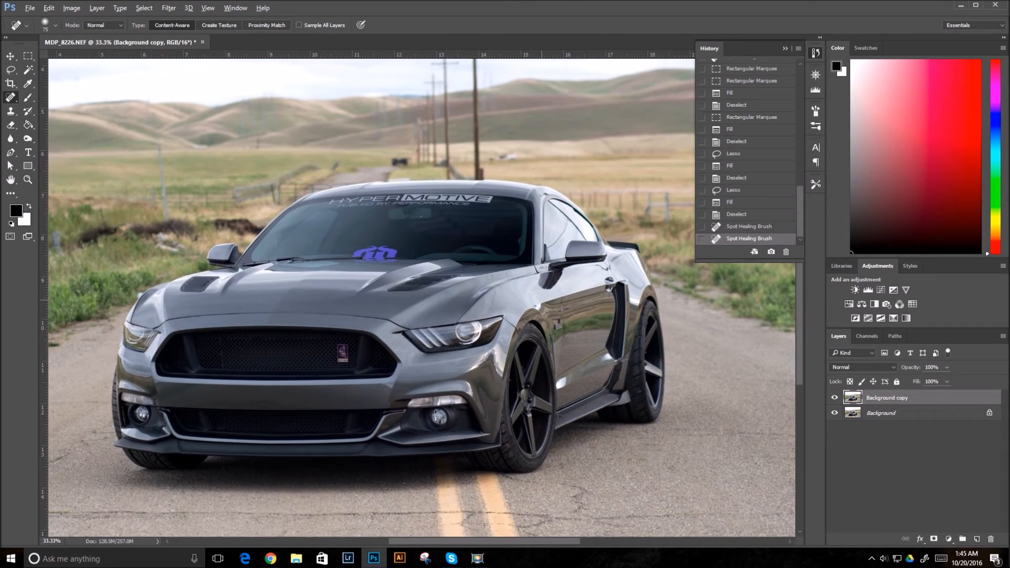
drag(438, 351, 492, 336)
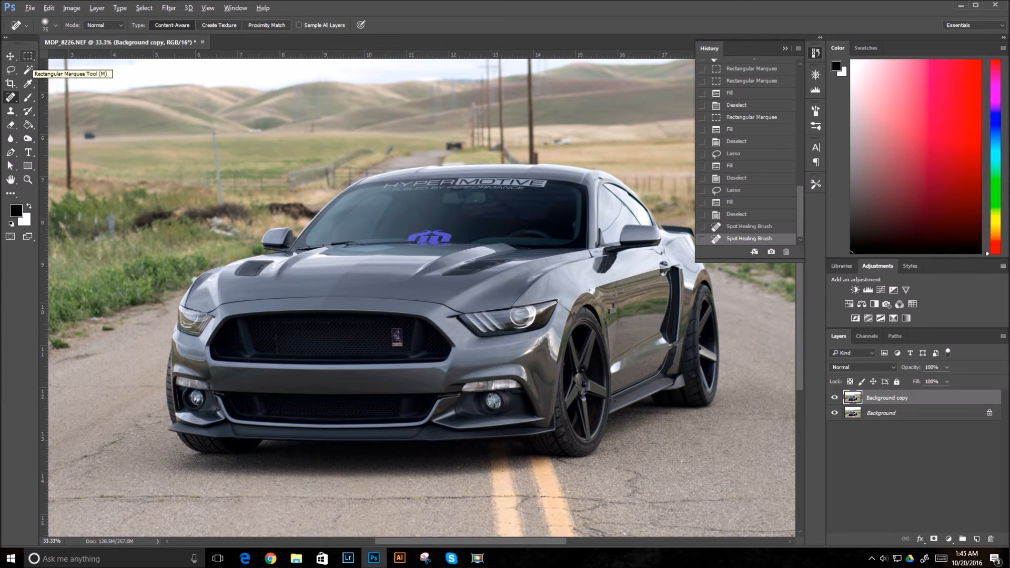
click(28, 56)
click(79, 66)
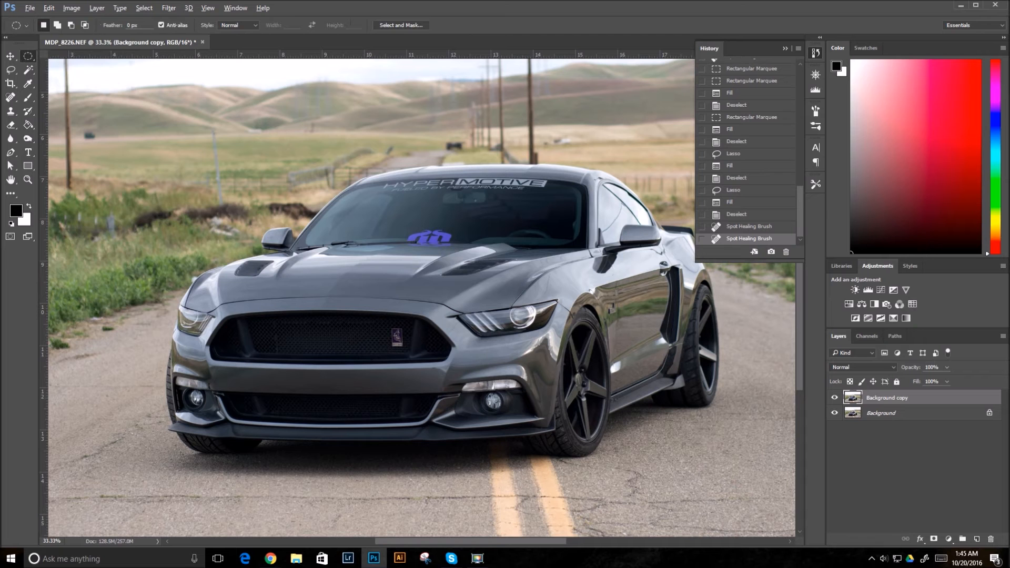
drag(736, 322, 434, 463)
mouse_move(505, 222)
mouse_down()
mouse_move(551, 254)
mouse_move(542, 258)
mouse_up()
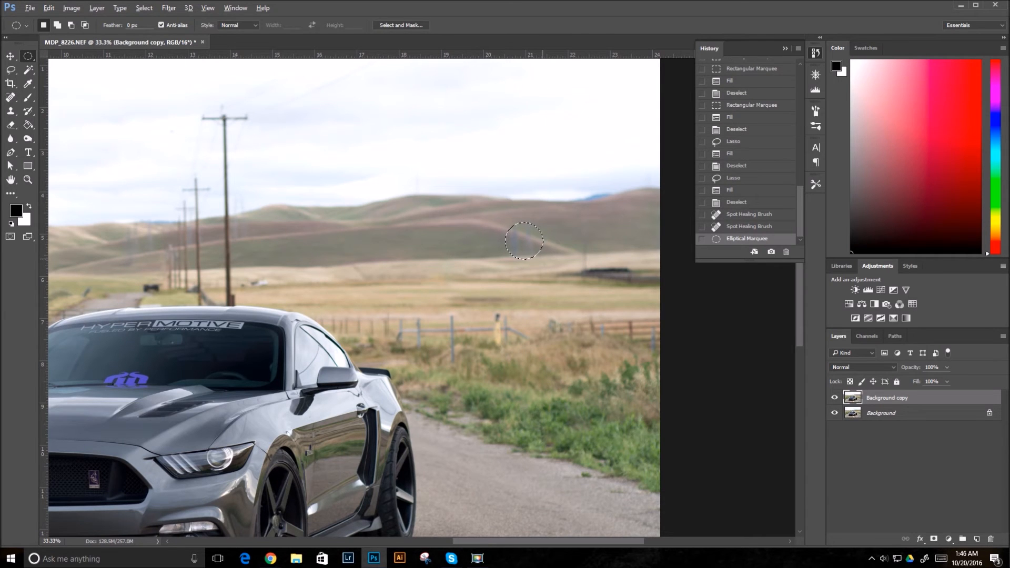
key(shift+BackSpace)
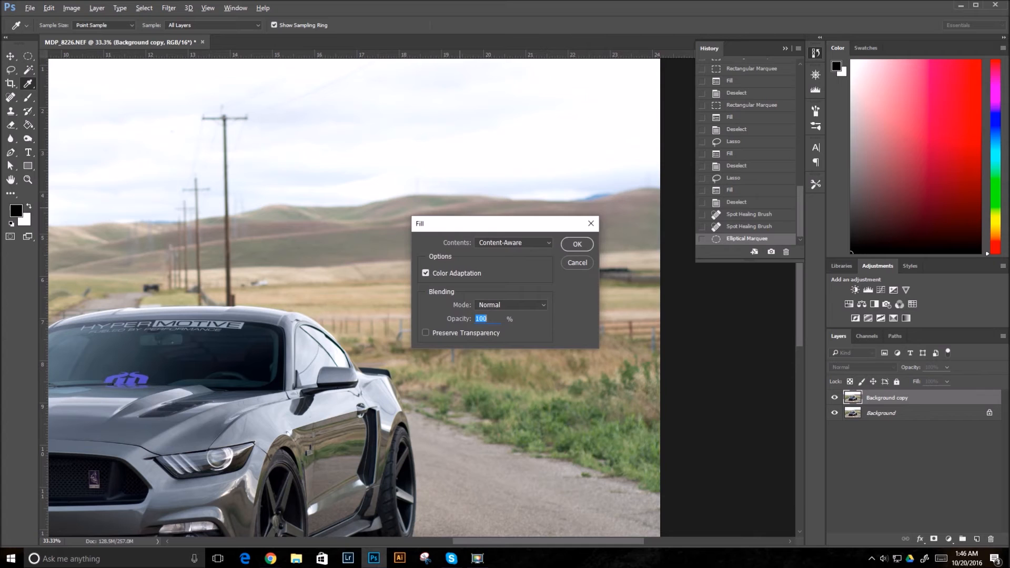
key(Return)
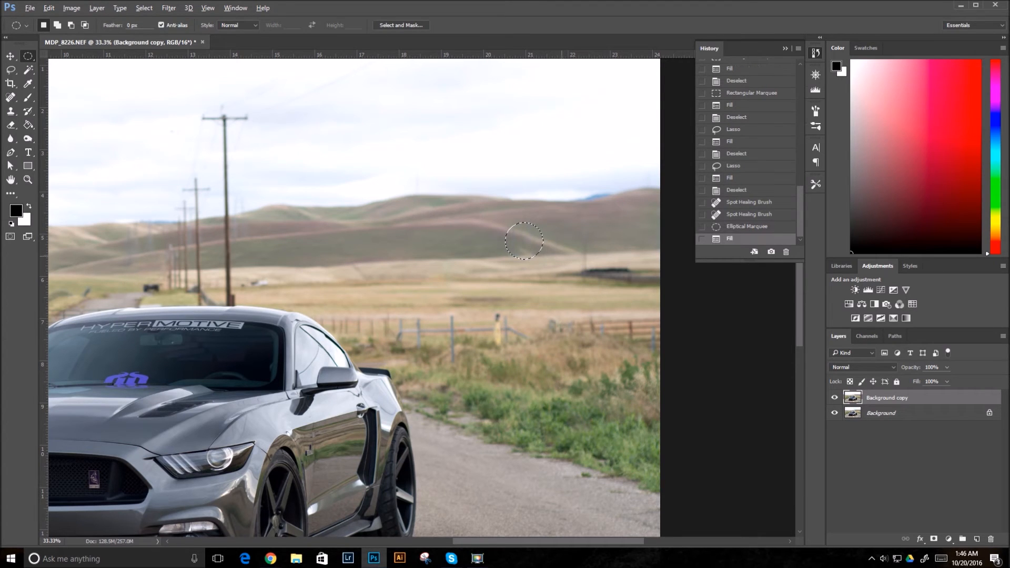
key(ctrl+d)
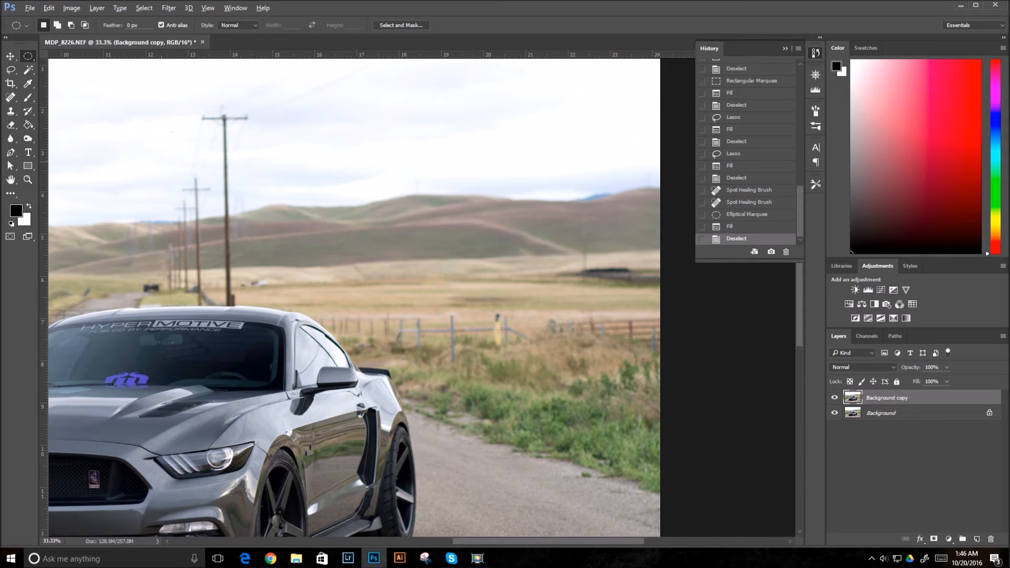
- Paint a black test spot in the sky above the hills with the 91 px Brush, undoing the extra second spot
mouse_move(222, 166)
mouse_down()
mouse_move(362, 176)
mouse_move(393, 215)
mouse_move(440, 233)
mouse_up()
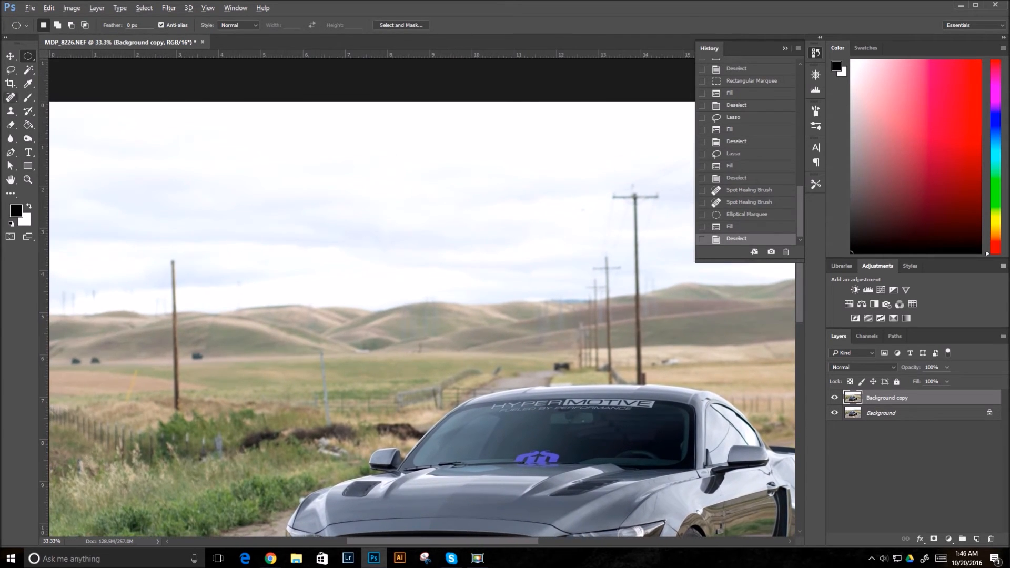
click(10, 98)
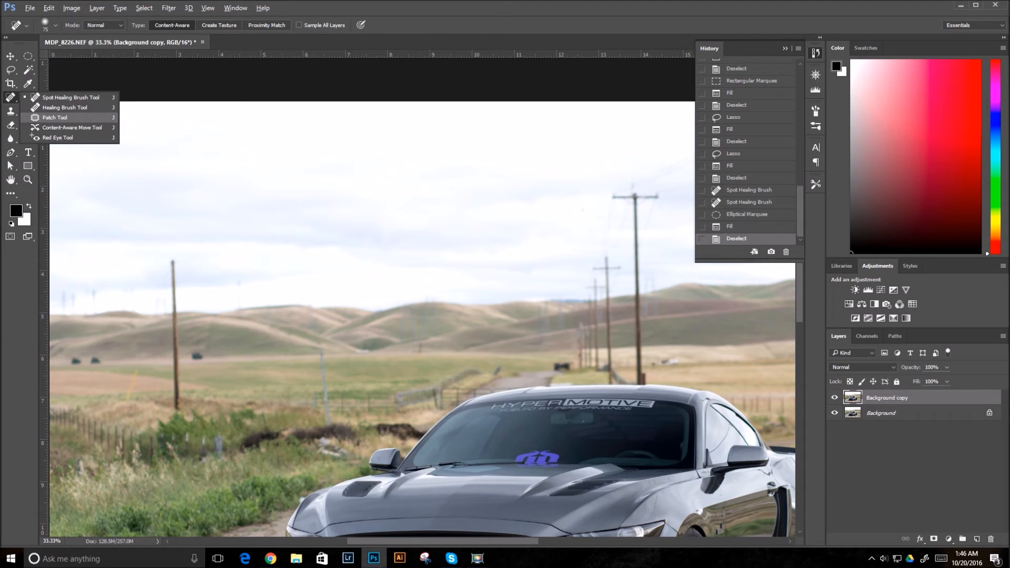
click(55, 117)
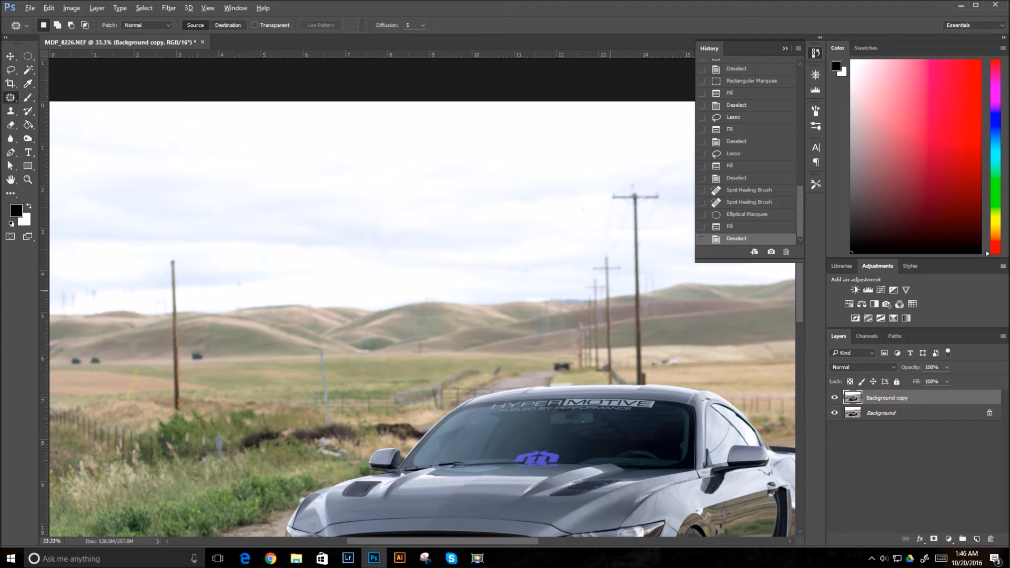
key(b)
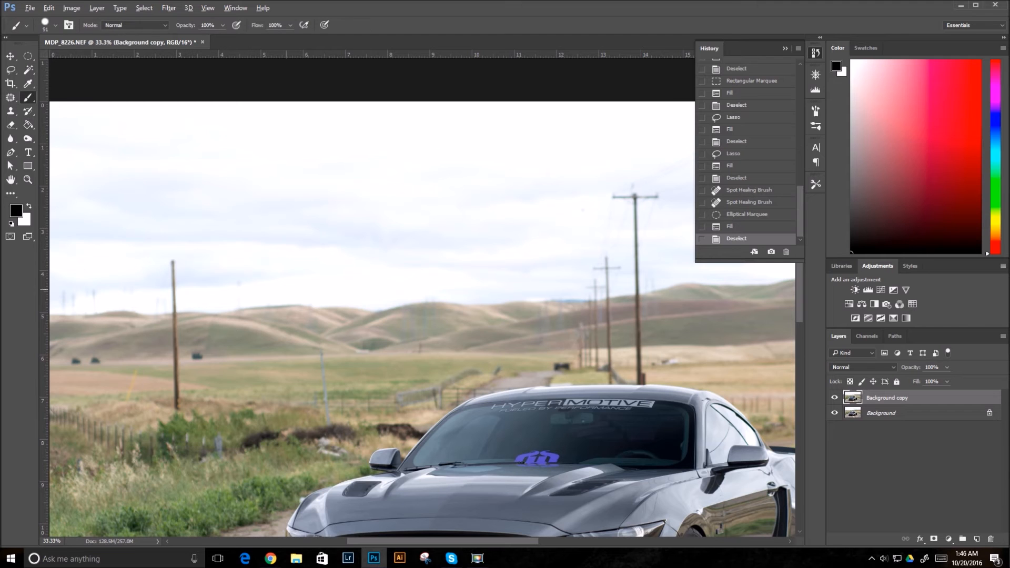
drag(298, 243, 311, 240)
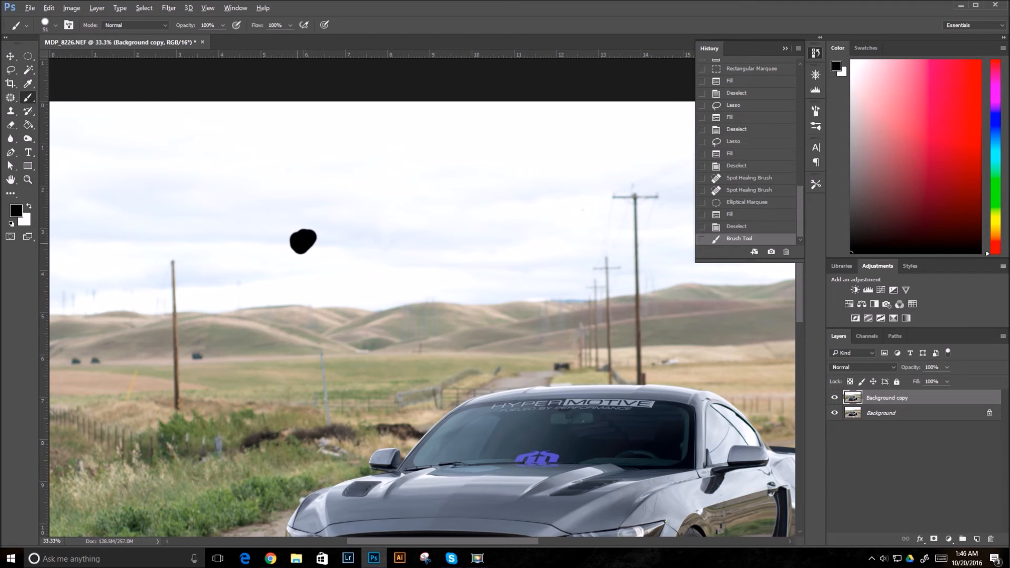
click(256, 245)
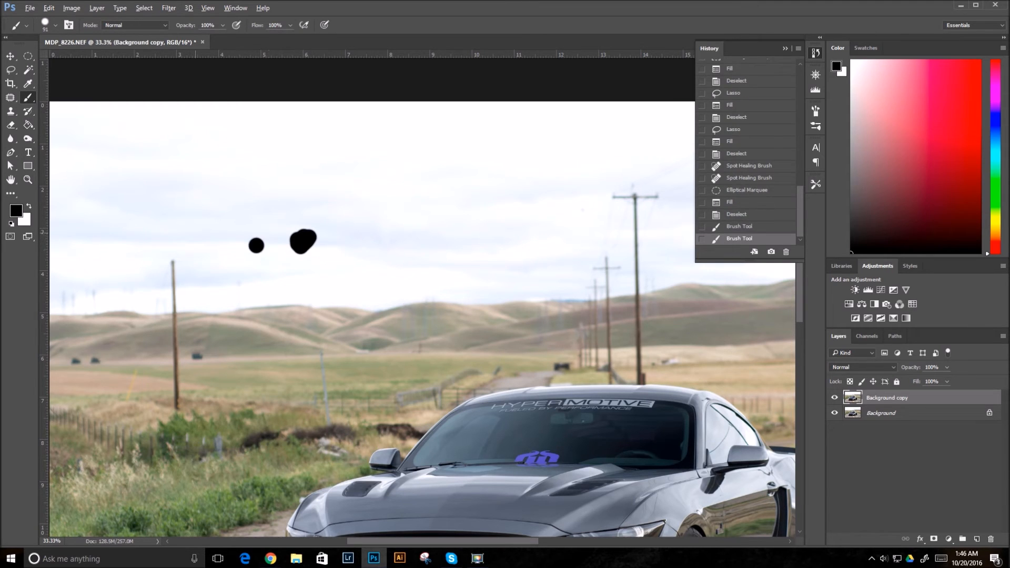
key(ctrl+z)
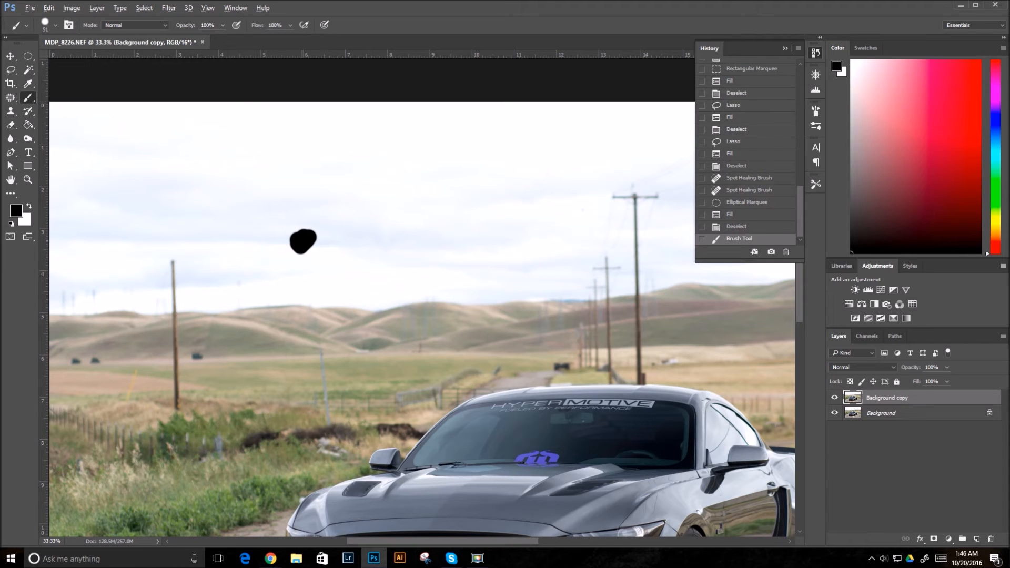
- Try healing the black spot in the sky with the 75 px Content-Aware Spot Healing Brush, and undo the stroke
key(s)
click(11, 111)
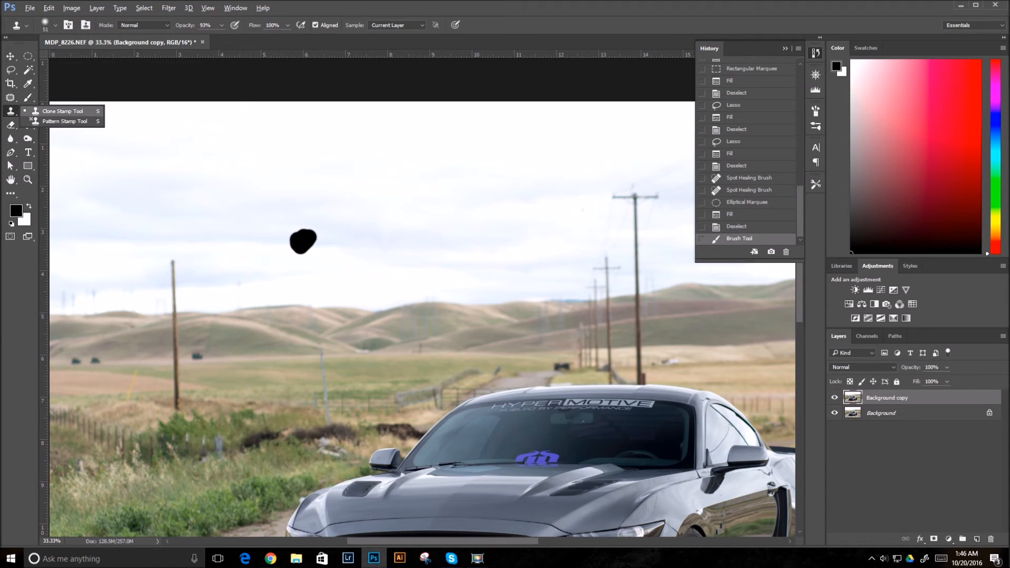
click(10, 97)
click(63, 97)
mouse_move(307, 227)
mouse_down()
mouse_move(302, 247)
mouse_move(321, 237)
mouse_up()
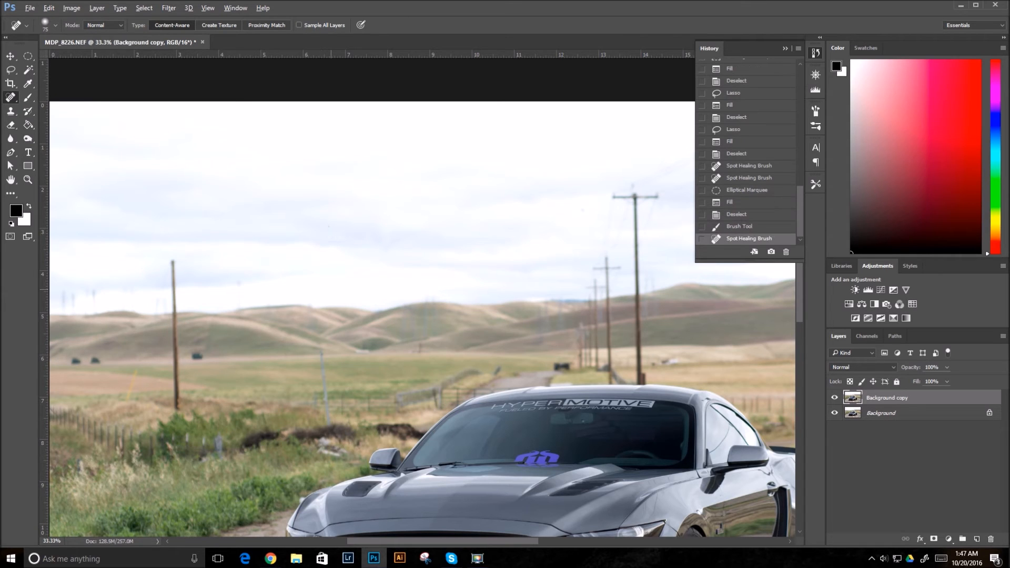
key(ctrl+z)
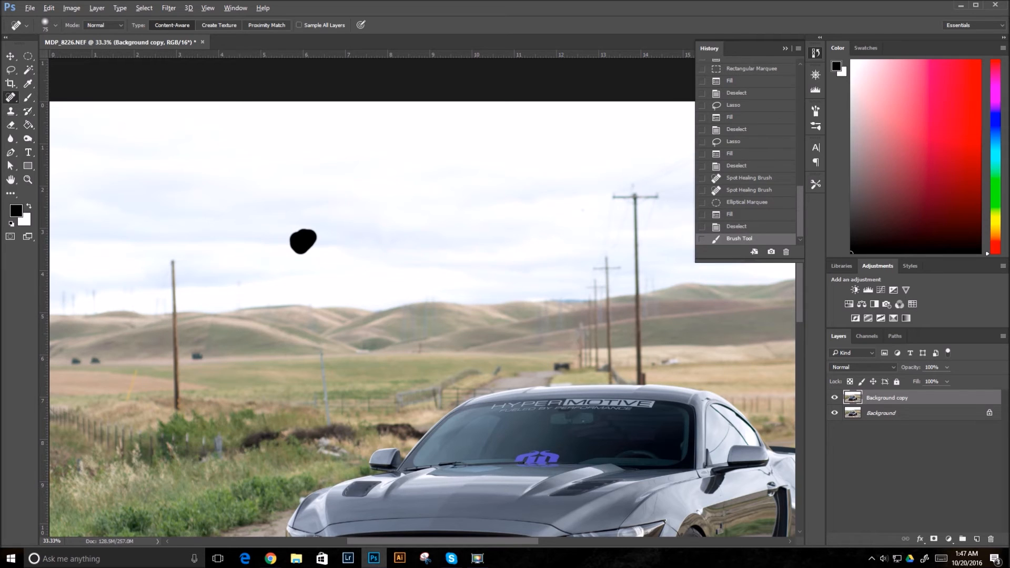
- Patch out the black spot and the small speck near the tall utility pole's crossarm with clean sky, clearing each selection
right_click(10, 97)
click(53, 118)
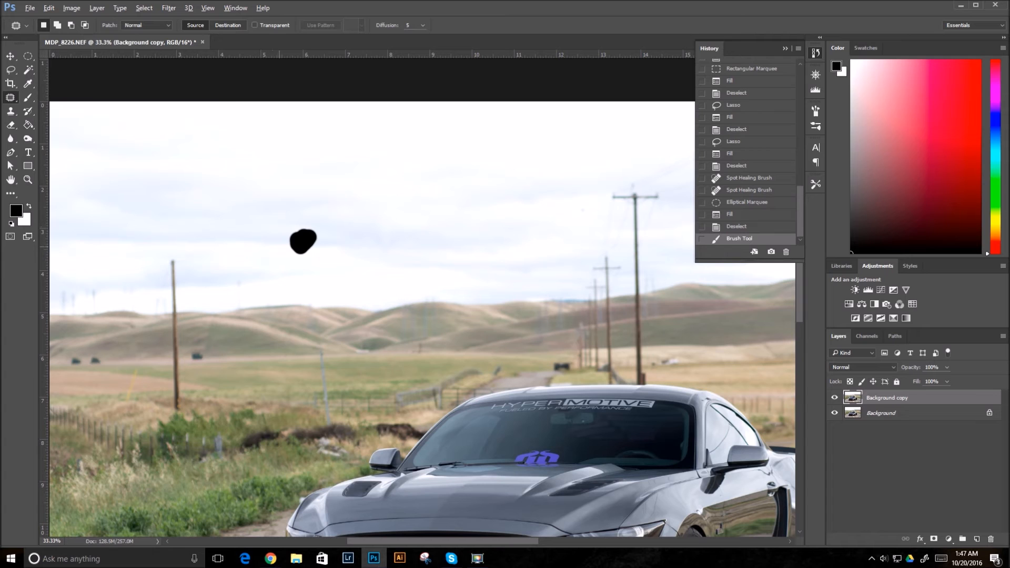
mouse_move(284, 255)
mouse_down()
mouse_move(309, 261)
mouse_move(331, 236)
mouse_move(301, 216)
mouse_move(278, 239)
mouse_move(284, 255)
mouse_move(298, 242)
mouse_move(252, 241)
mouse_move(248, 217)
mouse_move(256, 234)
mouse_move(191, 237)
mouse_move(177, 282)
mouse_move(236, 246)
mouse_move(289, 241)
mouse_move(245, 239)
mouse_up()
drag(316, 261, 283, 231)
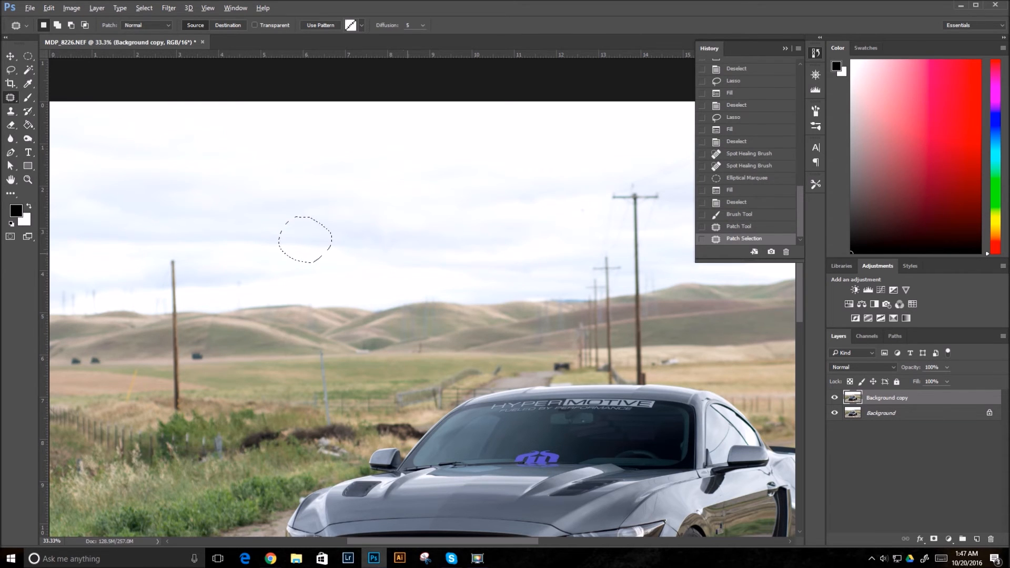
key(ctrl+d)
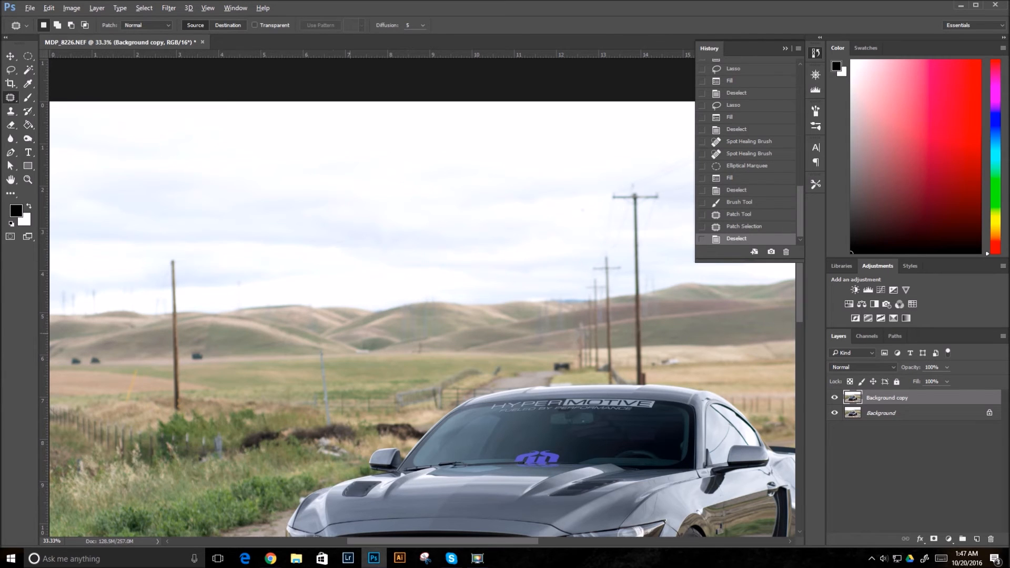
mouse_move(583, 218)
mouse_down()
mouse_move(594, 204)
mouse_move(583, 220)
mouse_move(552, 211)
mouse_move(597, 213)
mouse_move(577, 202)
mouse_move(560, 212)
mouse_up()
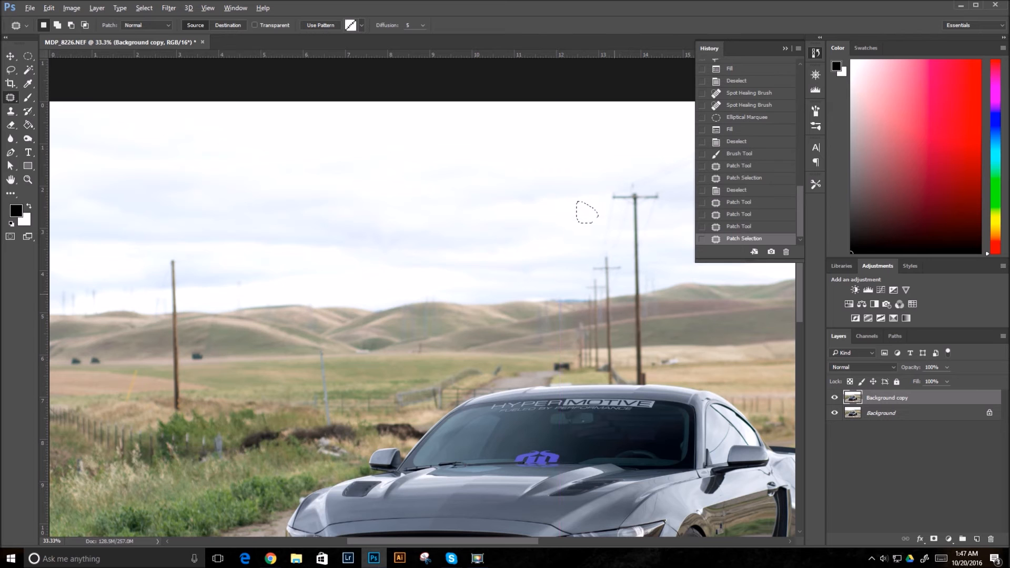
key(ctrl+d)
- Patch out the dark object in the distant field just right of the leftmost utility pole, and clear the selection
drag(587, 329, 789, 262)
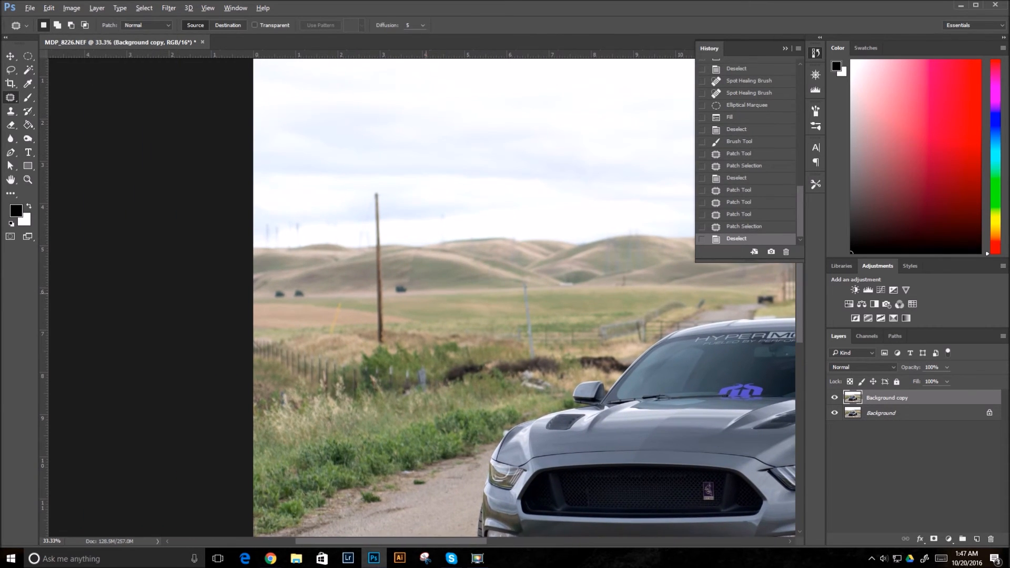
scroll(421, 297, up, 5)
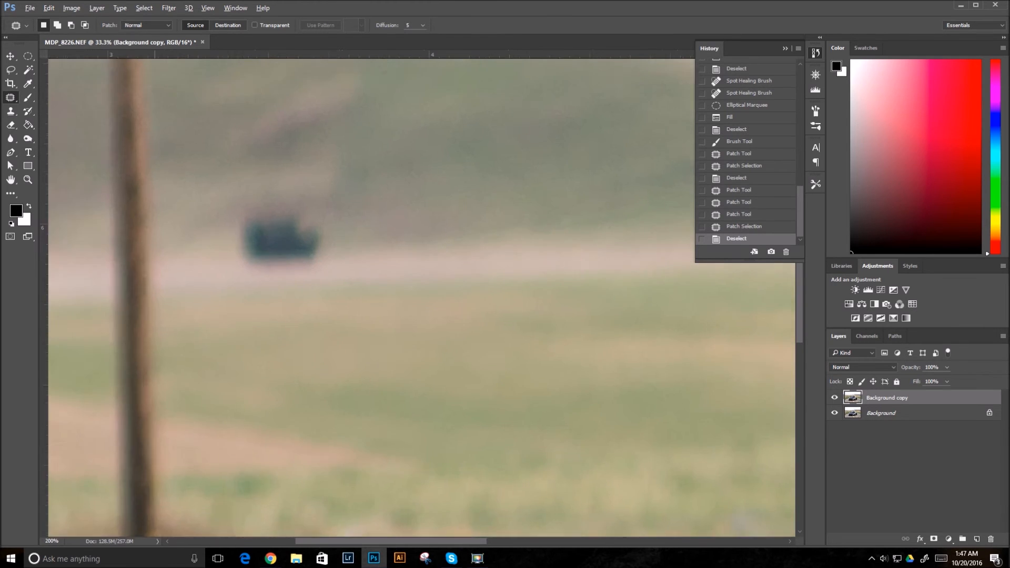
drag(404, 293, 557, 366)
mouse_move(400, 340)
mouse_down()
mouse_move(461, 281)
mouse_move(332, 276)
mouse_move(400, 352)
mouse_move(410, 347)
mouse_move(317, 346)
mouse_move(560, 338)
mouse_up()
key(ctrl+d)
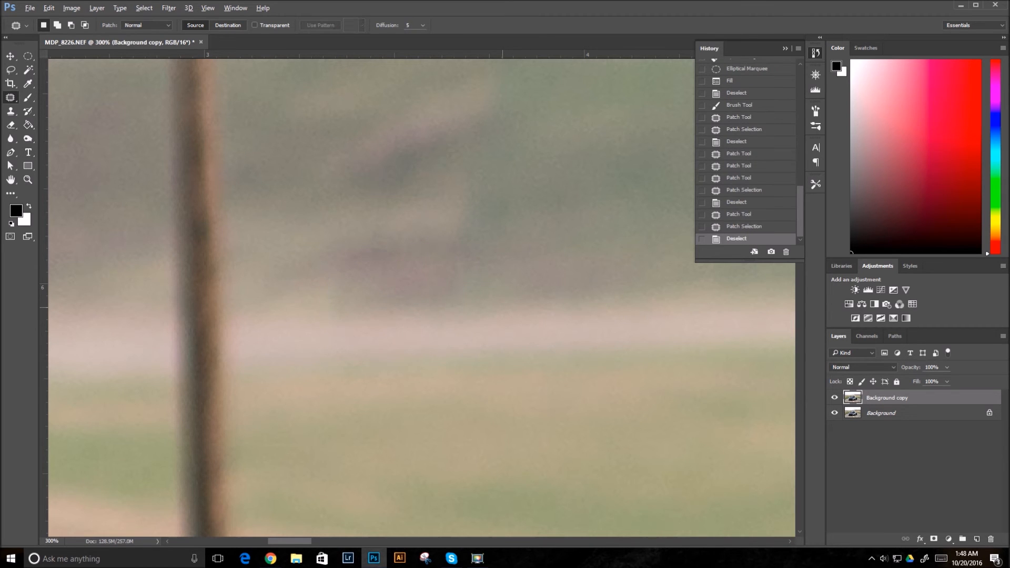
key(ctrl+minus)
key(ctrl+minus)
key(ctrl+minus)
key(ctrl+minus)
key(ctrl+minus)
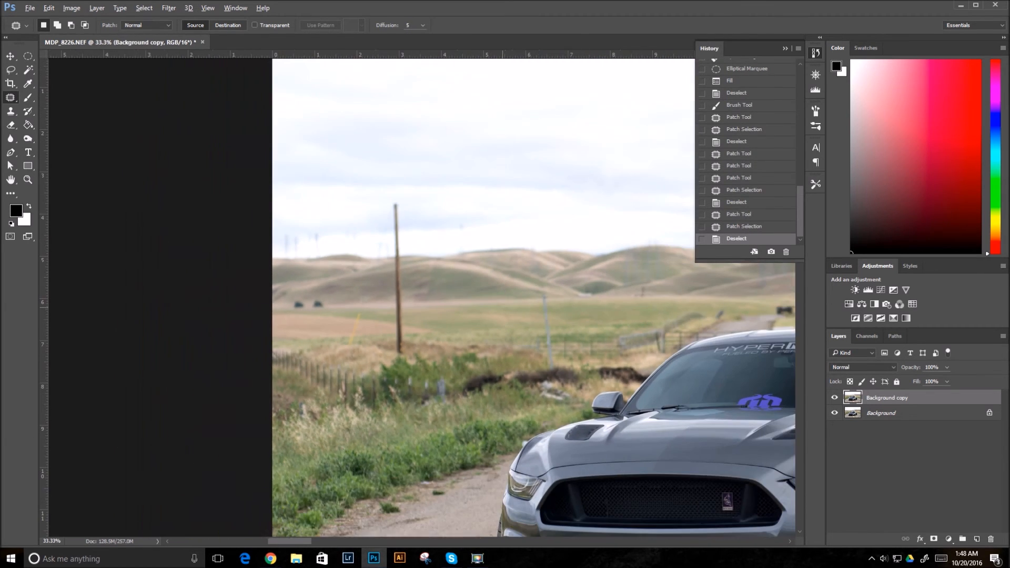
key(ctrl+minus)
key(ctrl+minus)
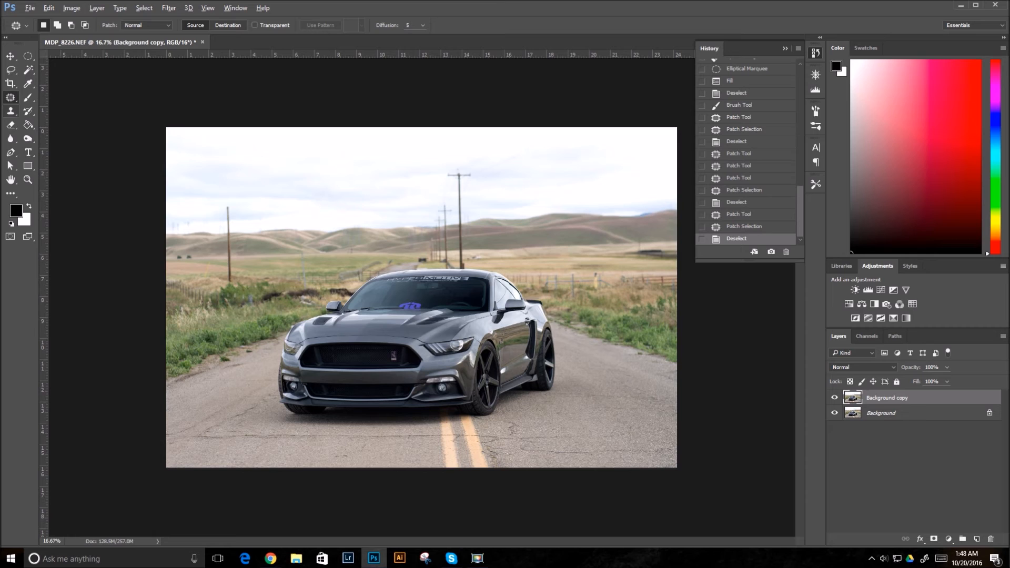
- Set the Clone Stamp to a soft 105 px brush at 0% hardness and sample the hillside beside the leftmost utility pole
click(10, 110)
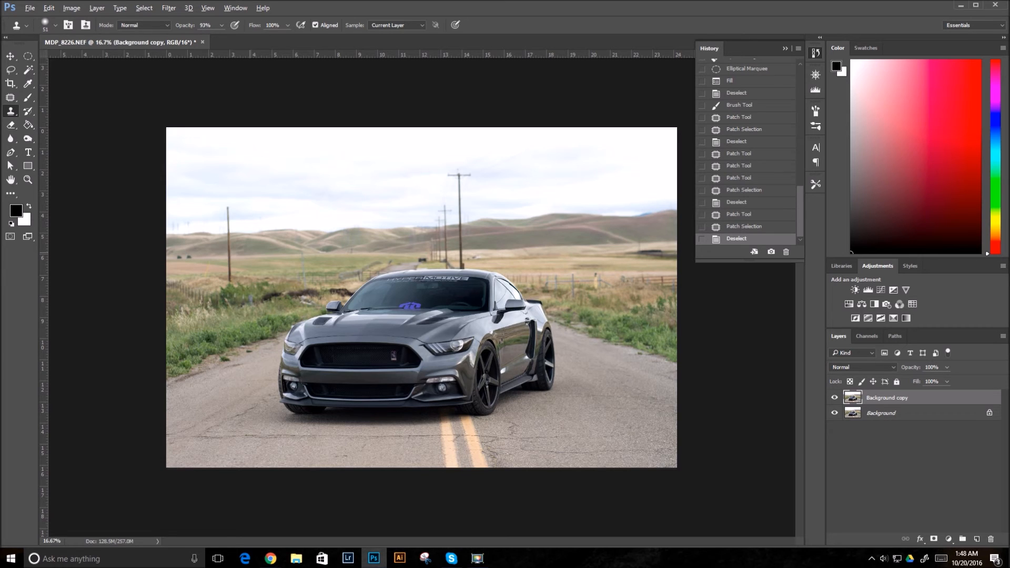
key(ctrl+plus)
key(ctrl+plus)
key(ctrl+plus)
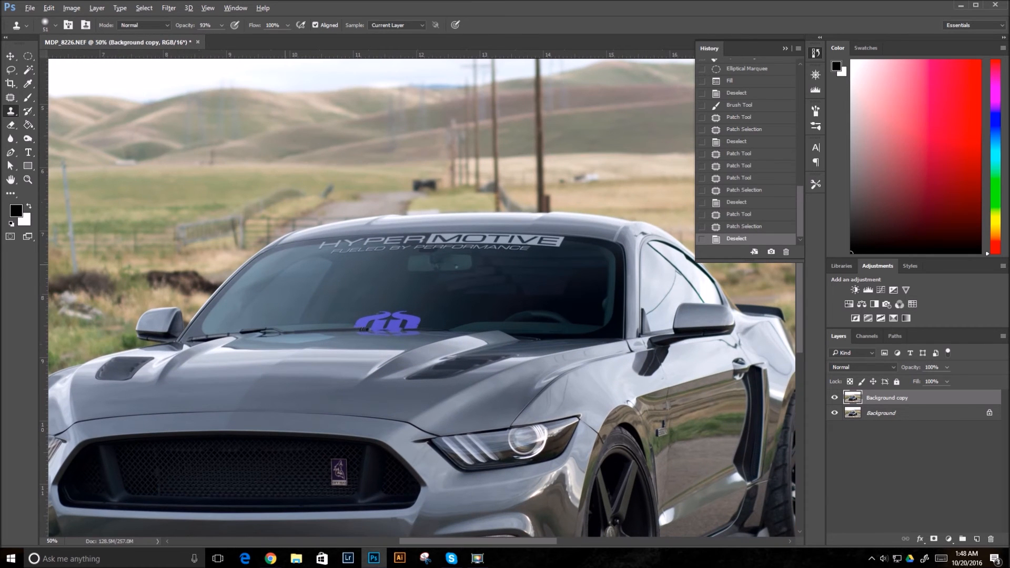
key(ctrl+plus)
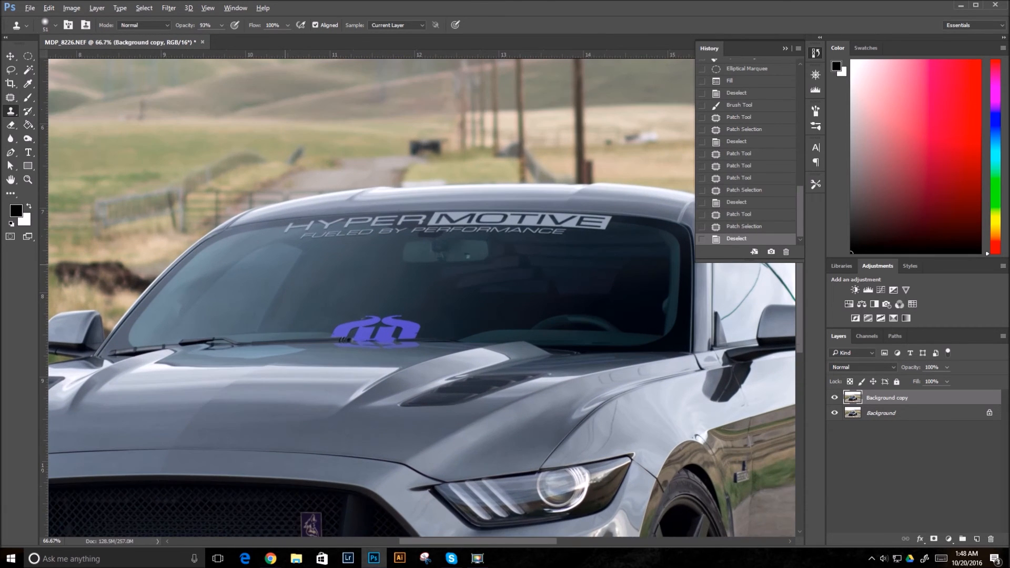
drag(115, 234, 750, 328)
drag(369, 229, 445, 278)
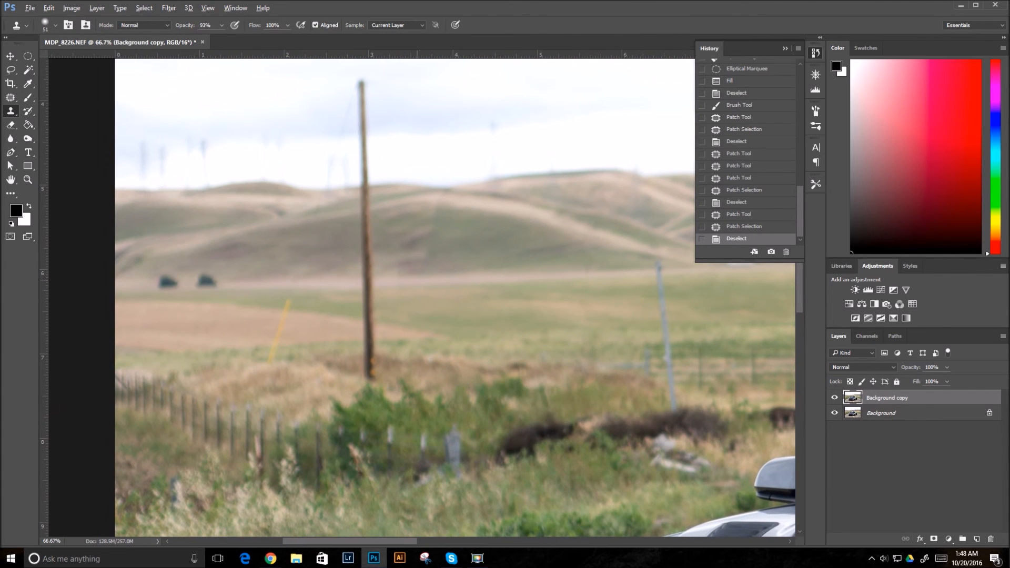
key(ctrl+plus)
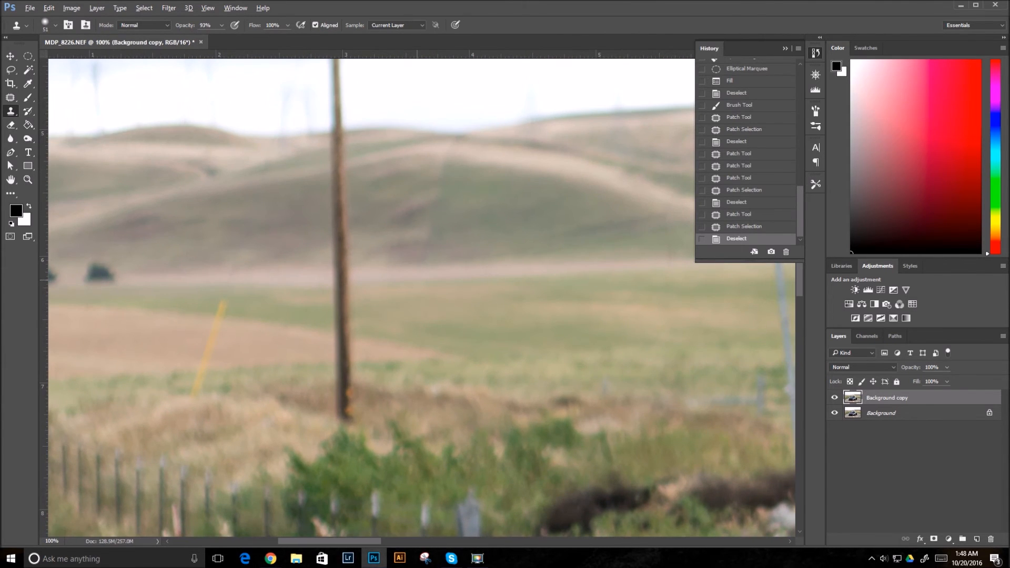
mouse_move(367, 252)
mouse_down()
mouse_move(515, 280)
mouse_move(483, 286)
mouse_up()
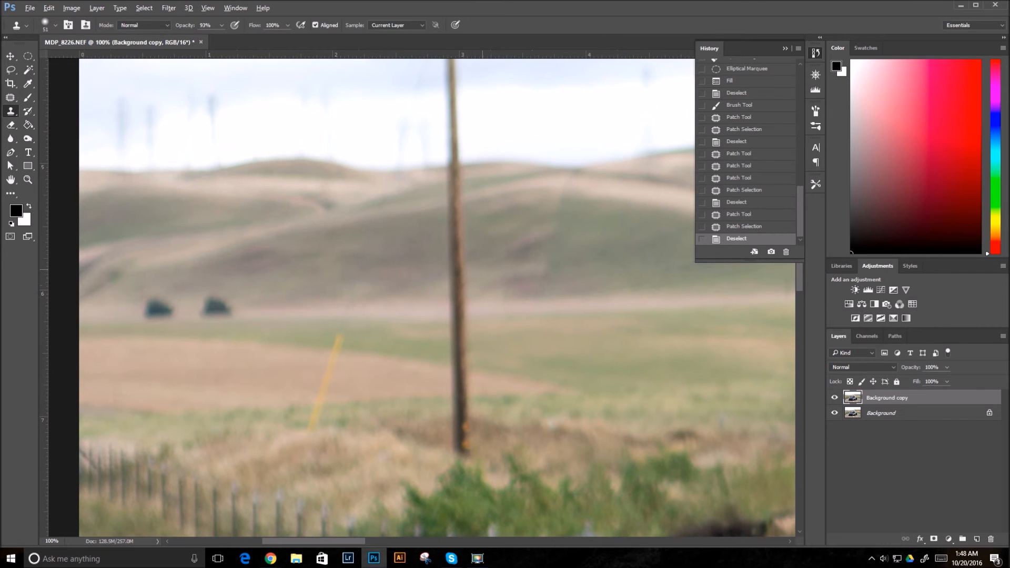
right_click(489, 249)
drag(562, 275, 586, 275)
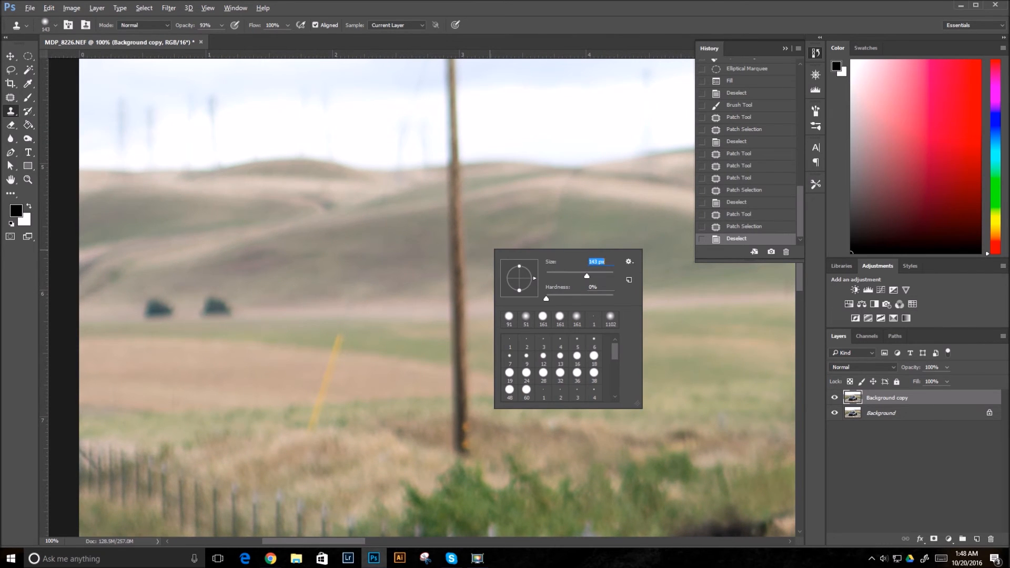
mouse_move(586, 276)
mouse_down()
mouse_move(553, 276)
mouse_move(594, 276)
mouse_up()
mouse_move(594, 276)
mouse_down()
mouse_move(561, 276)
mouse_move(580, 276)
mouse_up()
click(418, 260)
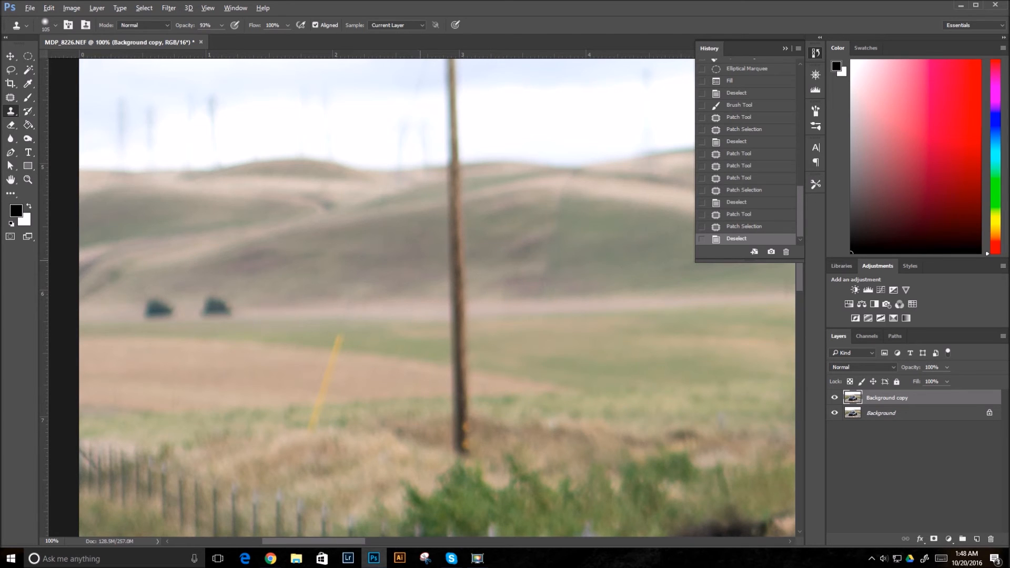
- Reduce the Clone Stamp to 64 px, resample the hillside, and clone over the middle section of the leftmost pole
mouse_move(456, 258)
mouse_down()
mouse_move(454, 234)
mouse_move(459, 290)
mouse_move(481, 270)
mouse_move(468, 283)
mouse_up()
key(ctrl+z)
right_click(409, 269)
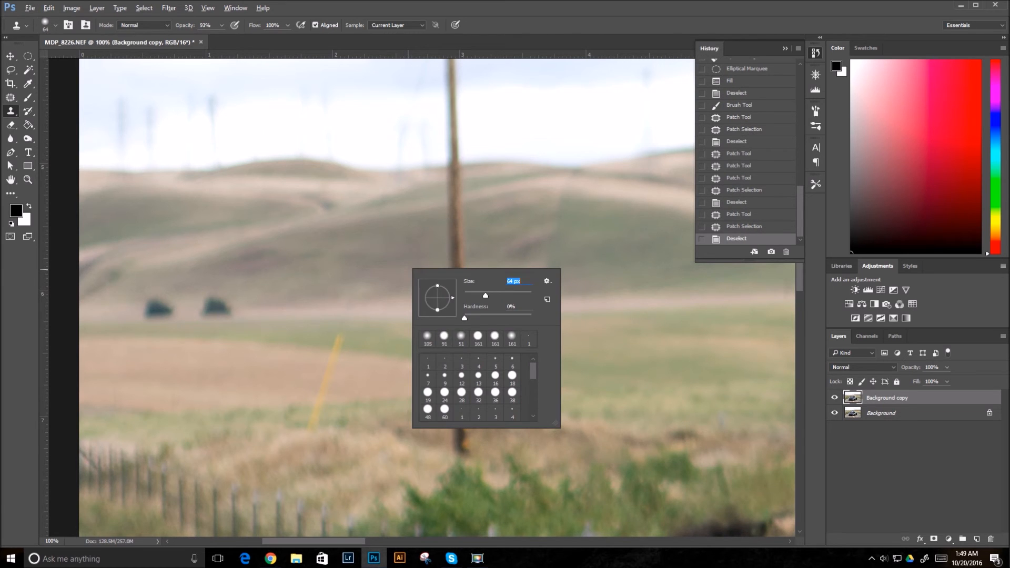
click(398, 262)
drag(455, 265, 457, 363)
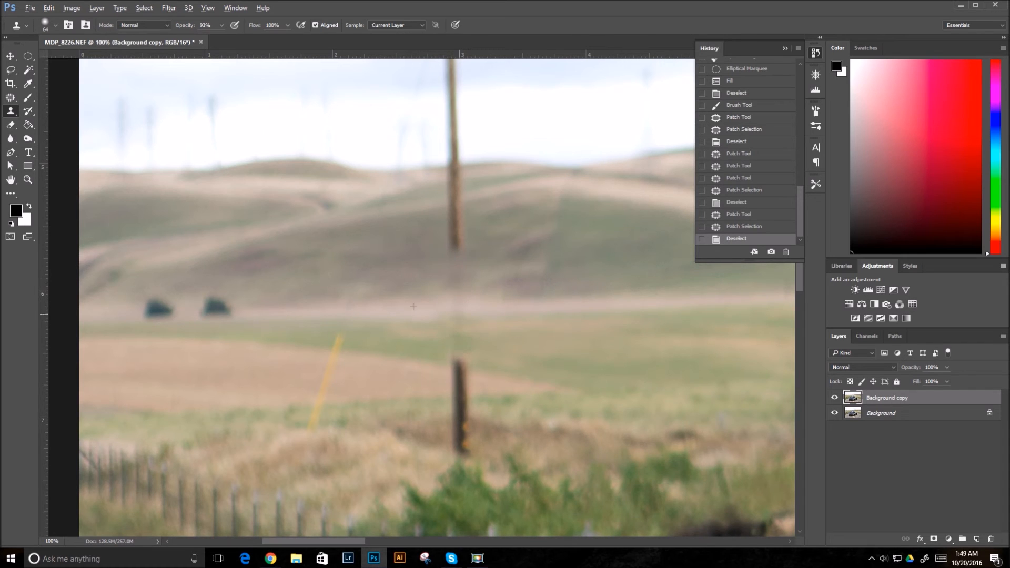
drag(453, 247, 453, 202)
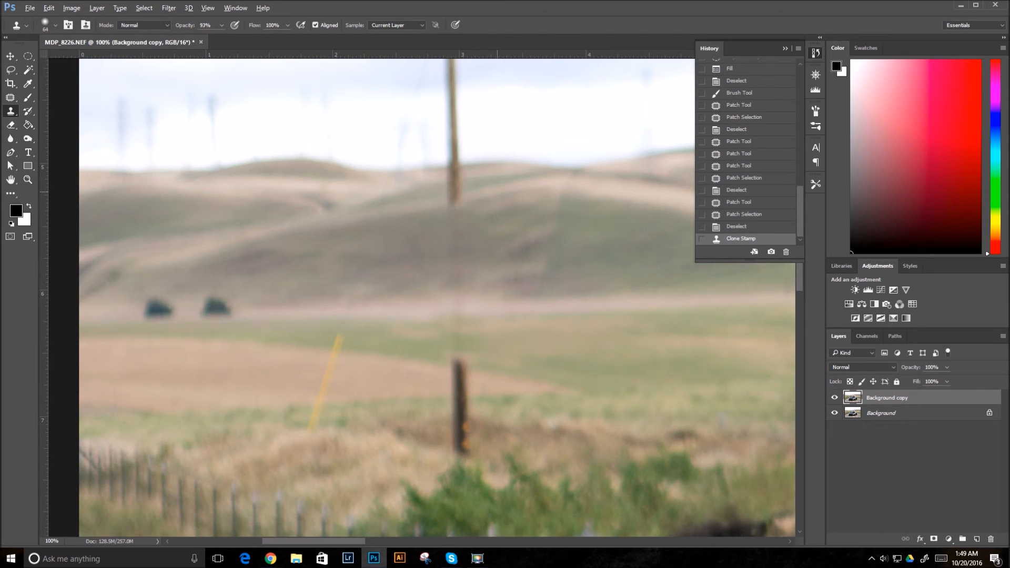
- Clone the hillside, ridge line and lower sky over the leftmost pole where it crosses the horizon
alt+click(488, 193)
mouse_move(456, 203)
mouse_down()
mouse_move(455, 184)
mouse_move(468, 181)
mouse_move(455, 114)
mouse_up()
alt+click(478, 165)
click(457, 163)
click(457, 162)
drag(455, 117, 462, 155)
- Clone sky over the remaining top of the leftmost pole and touch up the area where the pole stood
drag(477, 200, 483, 277)
drag(456, 183, 456, 171)
drag(456, 169, 457, 83)
mouse_move(469, 149)
mouse_down()
mouse_move(438, 123)
mouse_move(454, 90)
mouse_up()
click(436, 100)
click(437, 95)
drag(507, 260, 506, 198)
drag(480, 285, 473, 237)
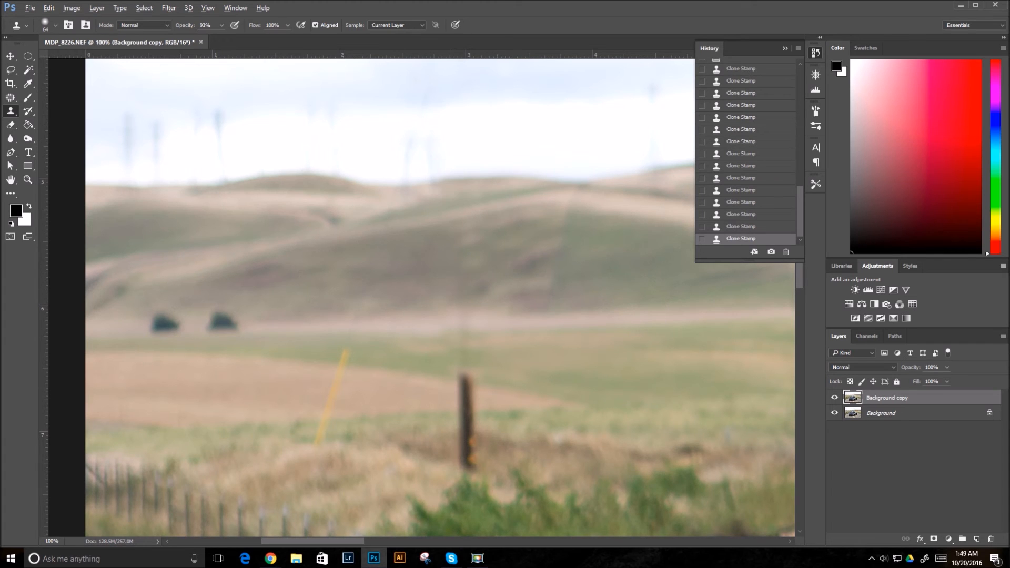
- Undo the last clone stroke and lower the Clone Stamp opacity to 43%
key(ctrl+z)
click(222, 25)
drag(220, 38, 196, 38)
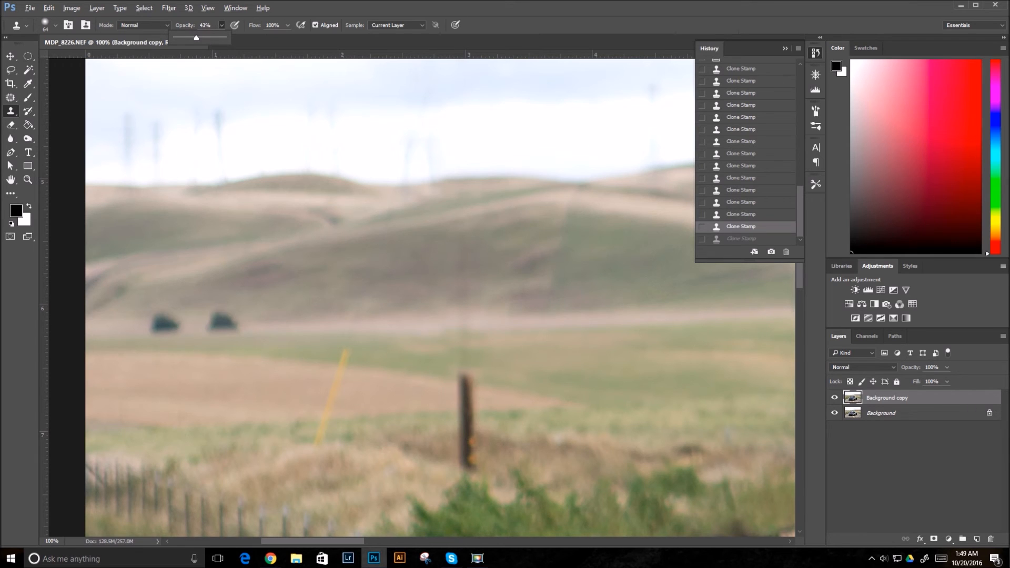
key(Return)
key(ctrl+z)
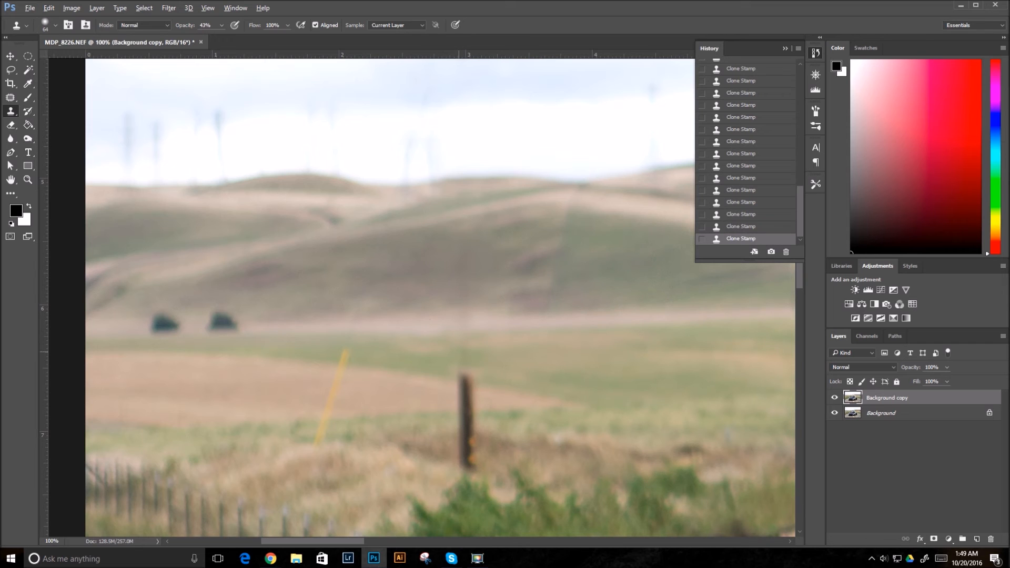
- Clone the surrounding field over the upper part of the leftmost pole's remaining stump at 43% opacity
click(466, 392)
click(466, 392)
click(466, 383)
click(466, 397)
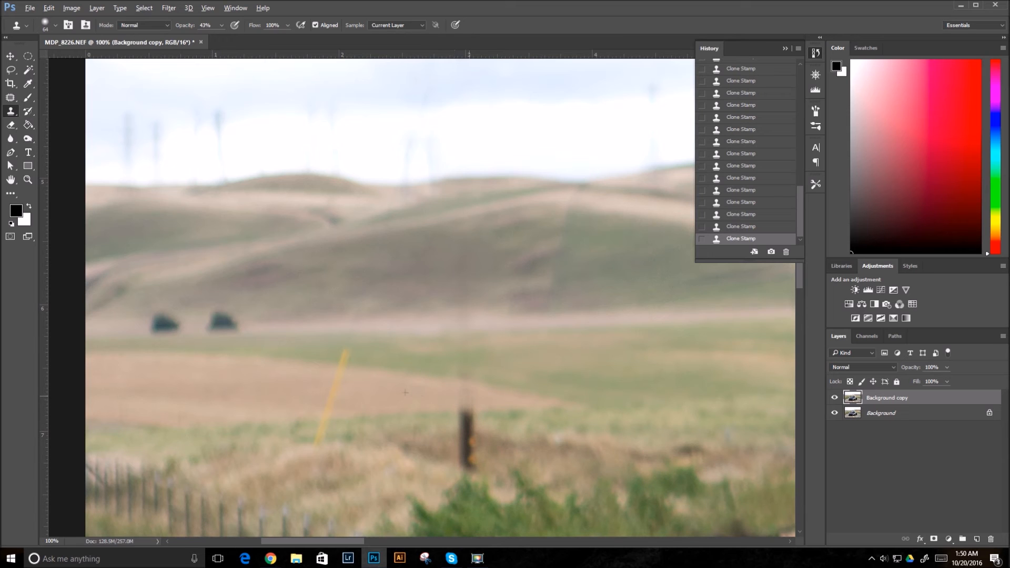
click(467, 416)
click(516, 429)
key(ctrl+minus)
key(ctrl+minus)
key(ctrl+minus)
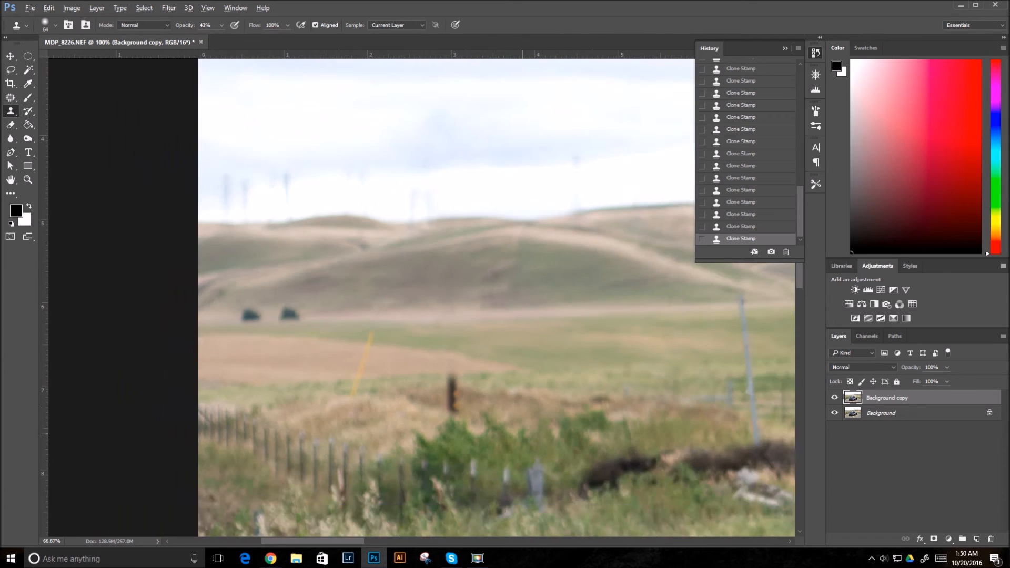
- Examine the retouched hillside and field around the removed leftmost pole, both close up and at reduced magnification
key(ctrl+minus)
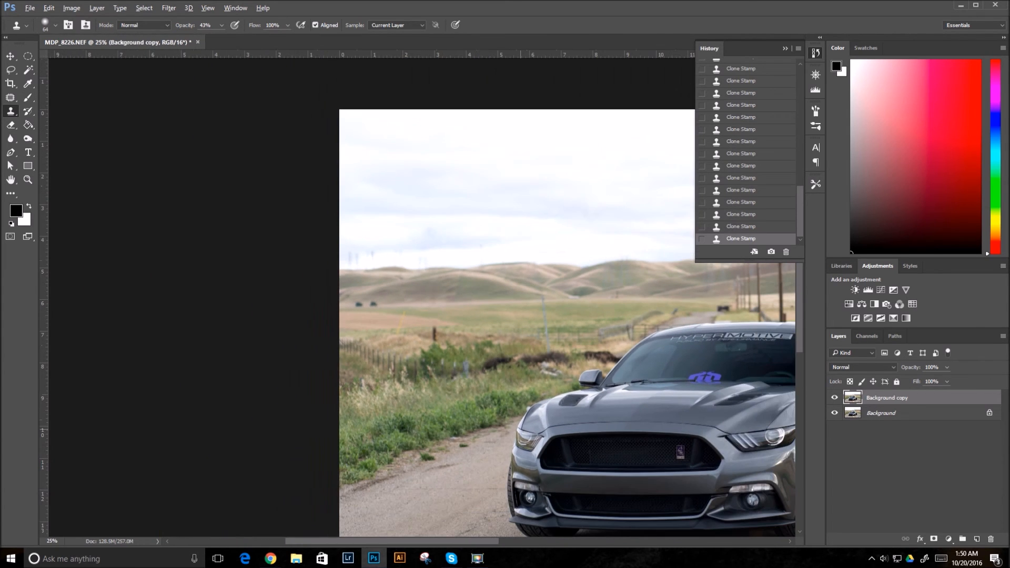
key(ctrl+plus)
key(ctrl+plus)
key(ctrl+plus)
key(ctrl+plus)
key(ctrl+plus)
key(ctrl+plus)
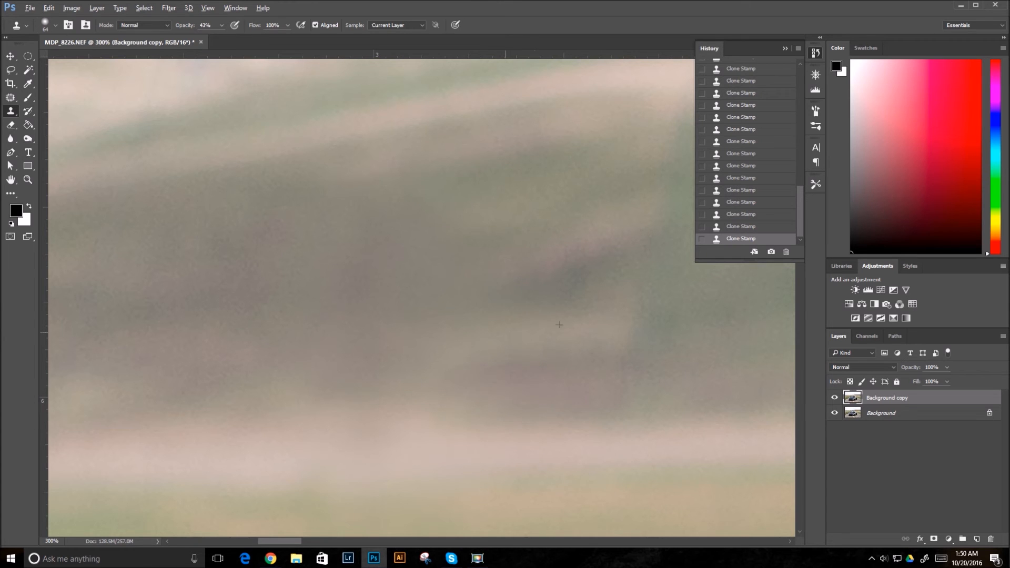
key(ctrl+minus)
key(ctrl+minus)
key(ctrl+minus)
key(ctrl+minus)
key(ctrl+minus)
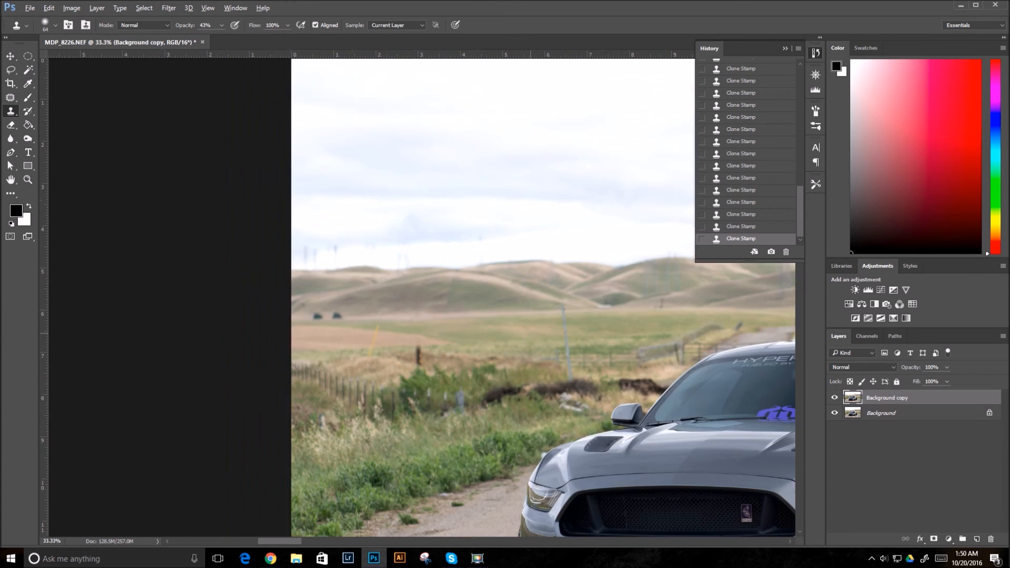
key(ctrl+minus)
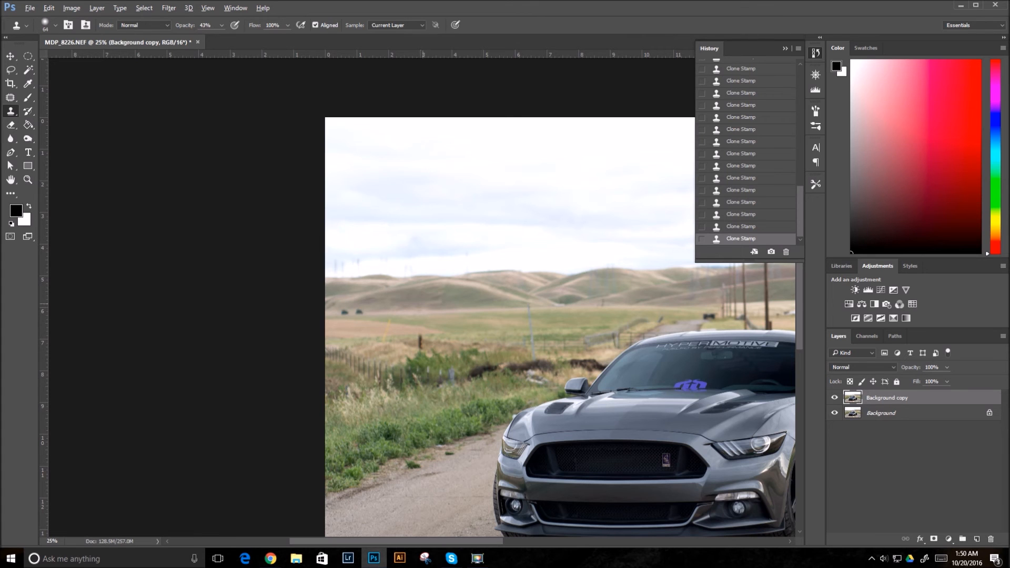
- Set the Clone Stamp to a 20 px brush at 95% opacity for work on the car's side window
mouse_move(610, 321)
mouse_down()
mouse_move(521, 334)
mouse_move(463, 325)
mouse_up()
drag(582, 342, 458, 288)
drag(537, 306, 404, 282)
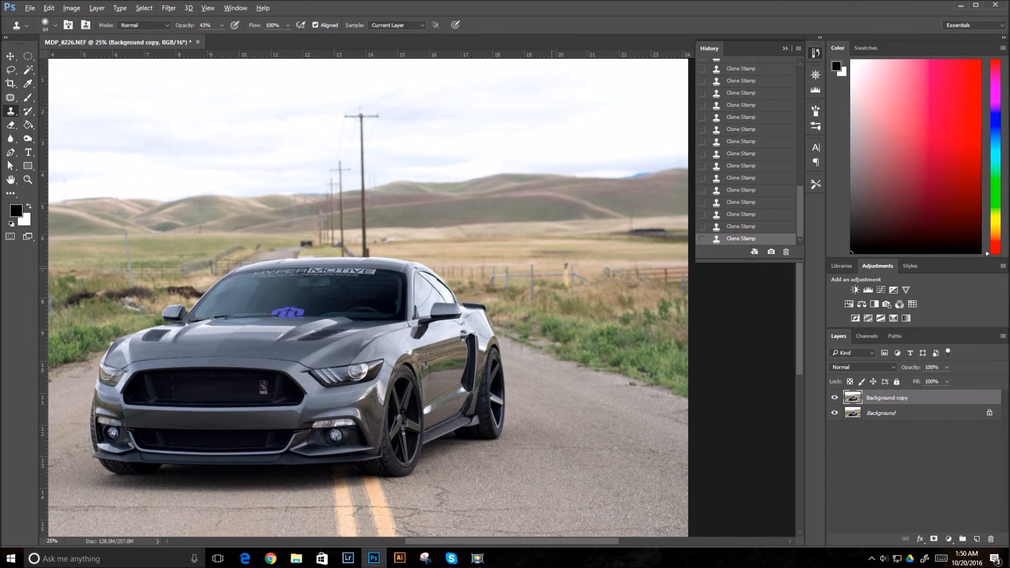
key(ctrl+plus)
key(ctrl+plus)
key(ctrl+plus)
key(ctrl+plus)
key(ctrl+plus)
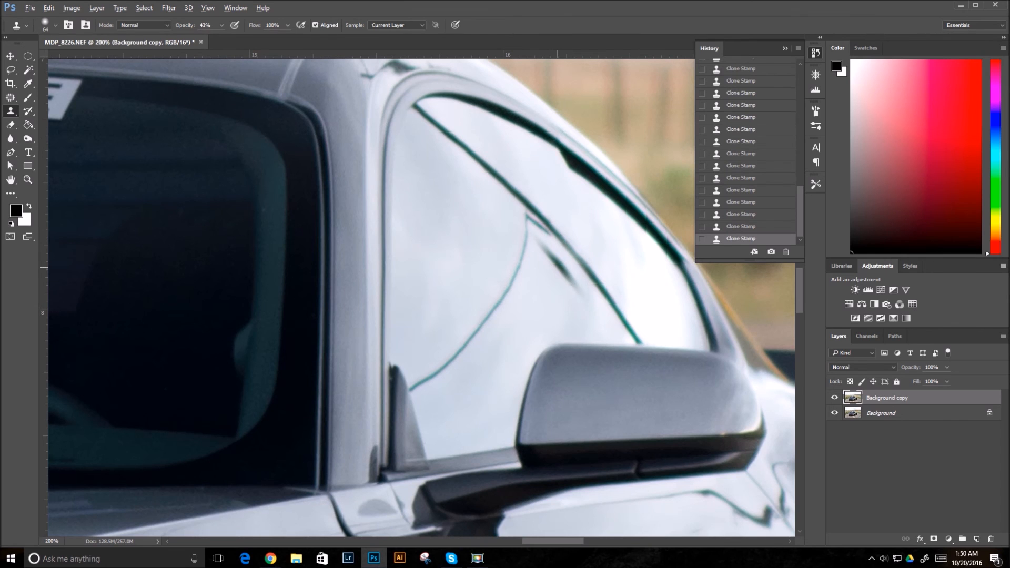
right_click(554, 265)
drag(532, 291, 517, 290)
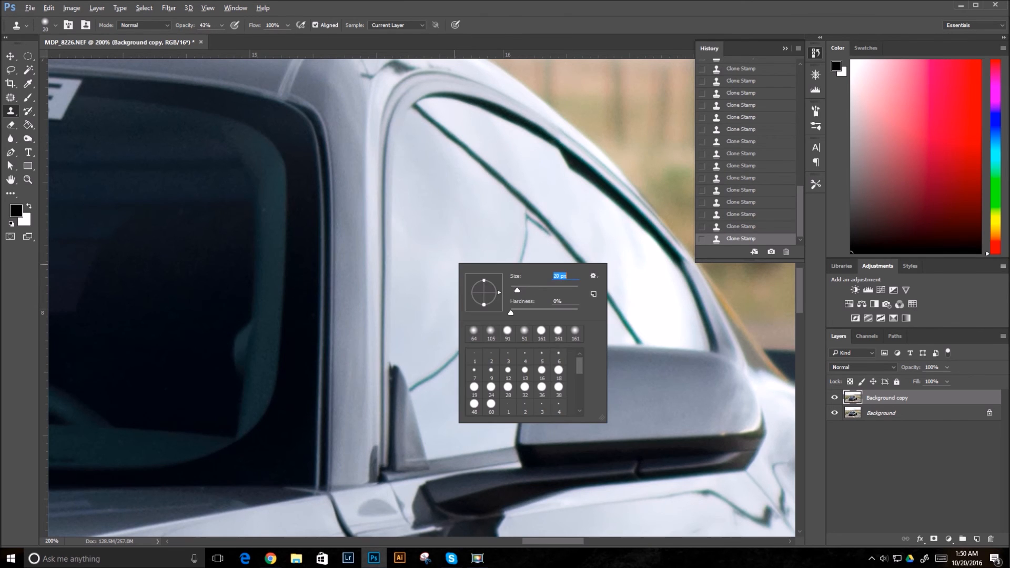
key(Return)
click(222, 25)
drag(220, 38, 245, 38)
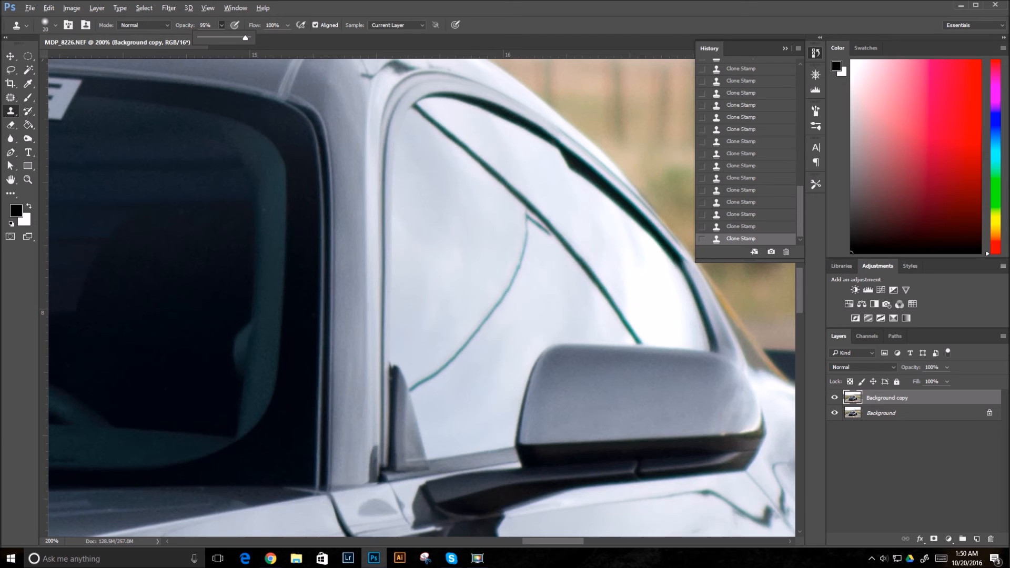
key(Return)
- Clone clear glass over the thin curved line reflected in the car's side window
mouse_move(457, 353)
mouse_down()
mouse_move(509, 286)
mouse_move(500, 266)
mouse_up()
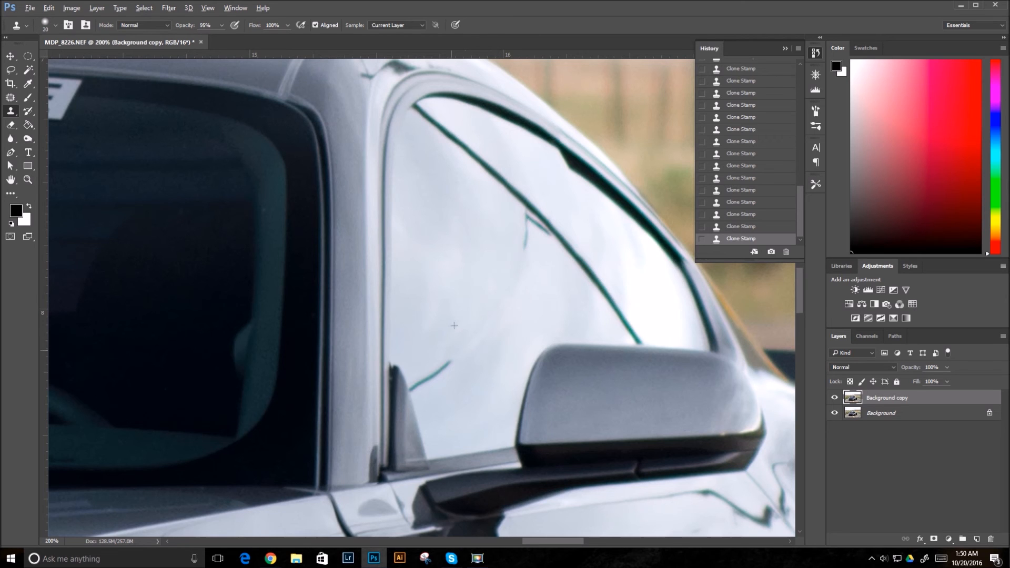
click(526, 237)
click(450, 363)
click(527, 219)
- Draw a rectangular selection around the upper part of the thin pole standing in the field beyond the car's mirror
key(ctrl+minus)
key(ctrl+minus)
key(ctrl+minus)
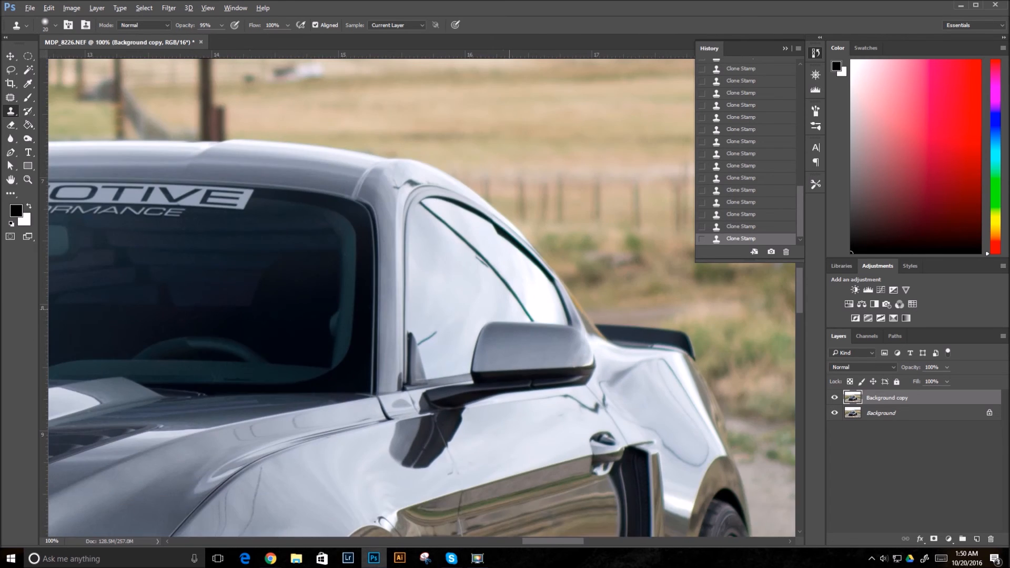
key(ctrl+minus)
key(ctrl+minus)
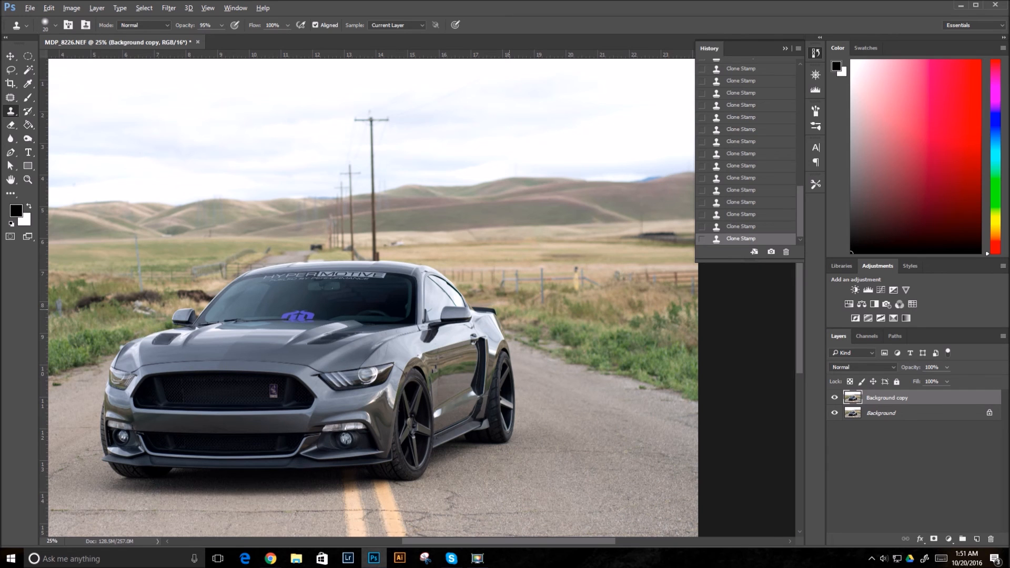
drag(503, 349, 634, 312)
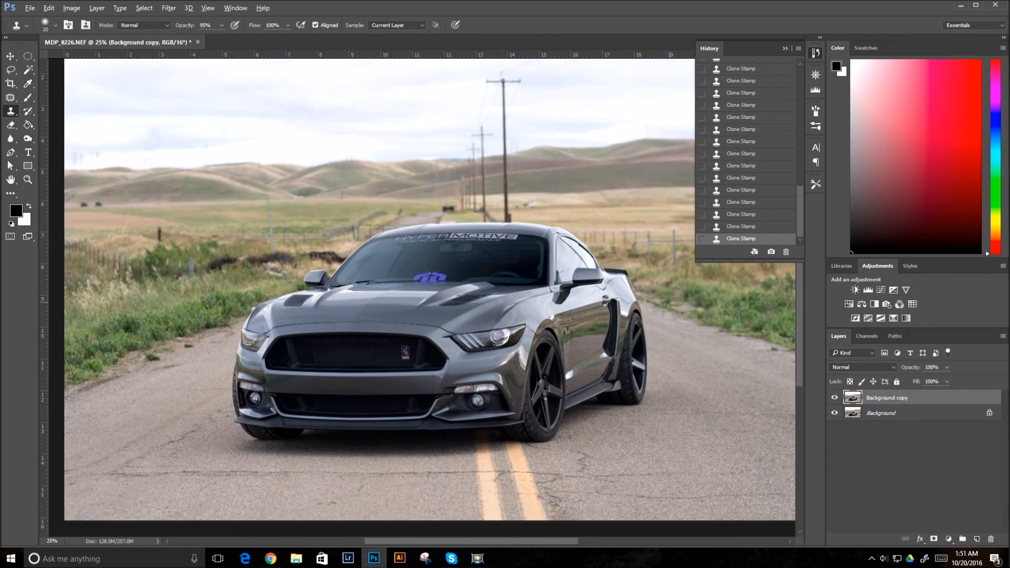
drag(525, 382, 592, 374)
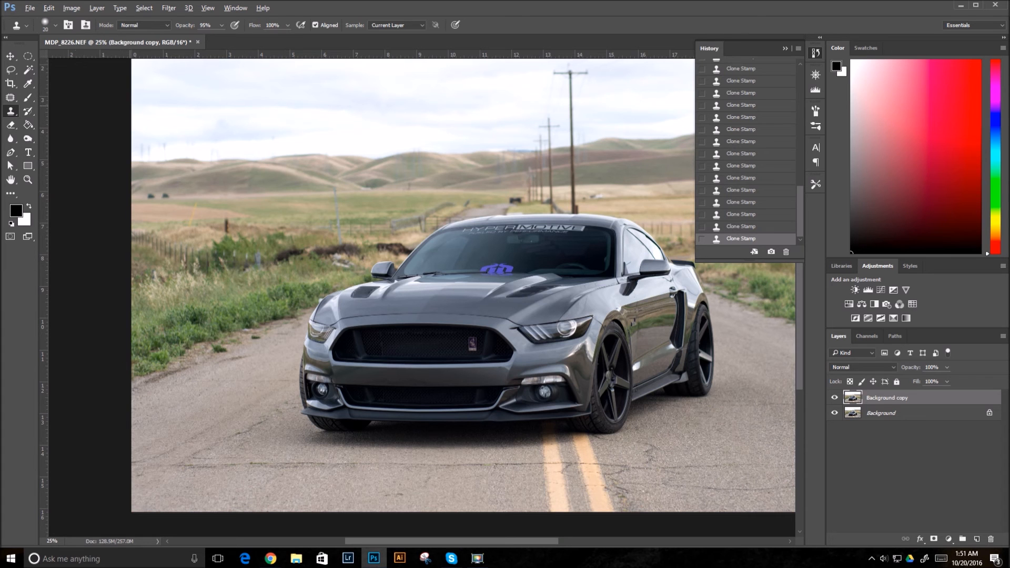
key(ctrl+plus)
key(ctrl+plus)
key(ctrl+plus)
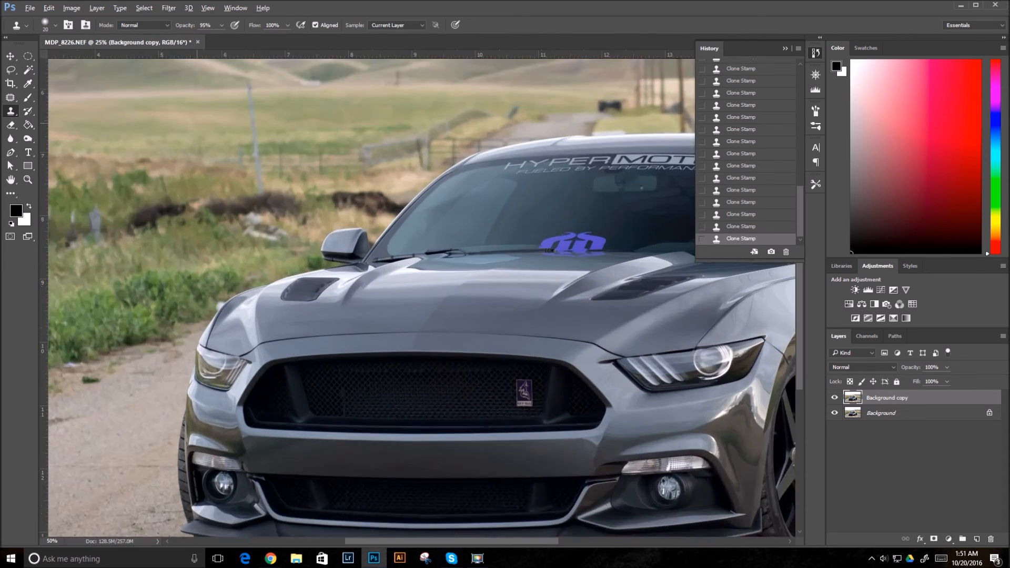
drag(355, 167, 435, 355)
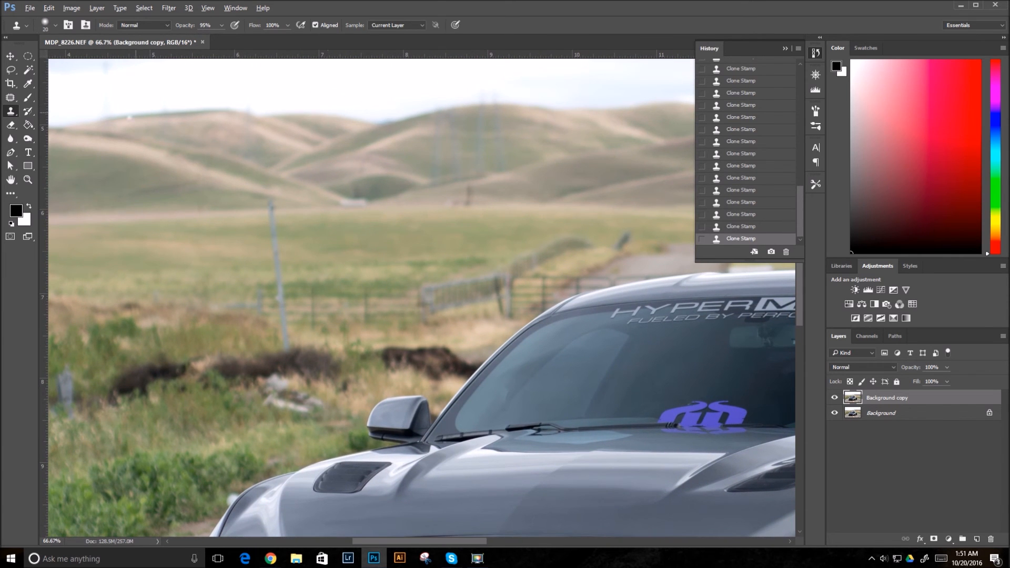
click(28, 56)
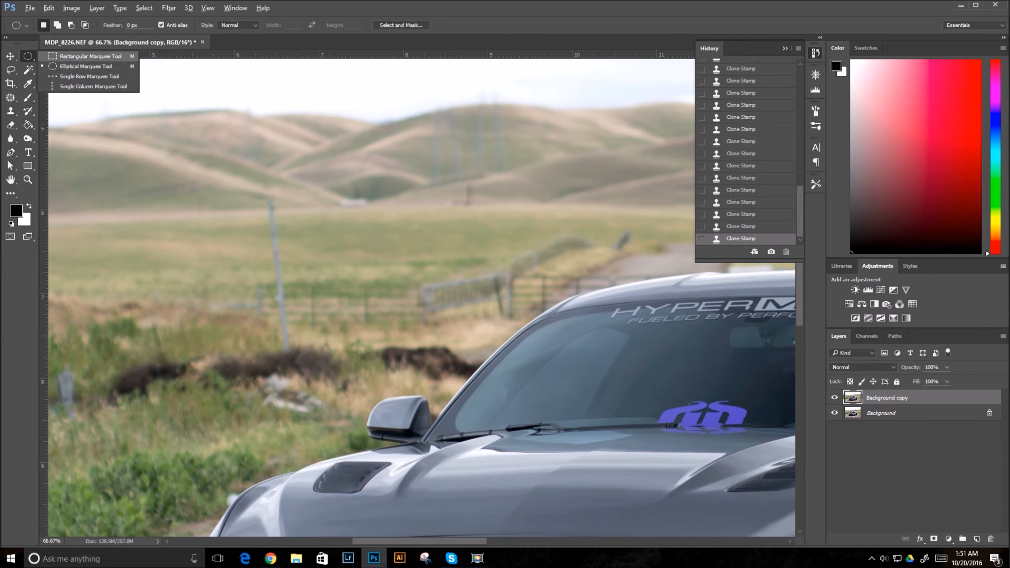
click(90, 56)
drag(243, 192, 314, 279)
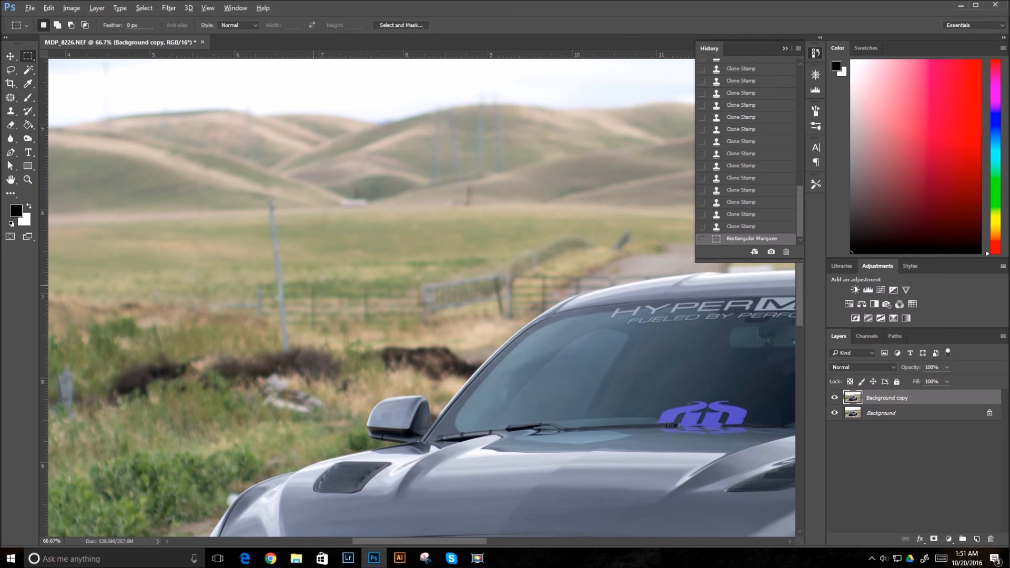
- Switch back to the Clone Stamp and set its brush size to 139 px
click(11, 124)
click(10, 111)
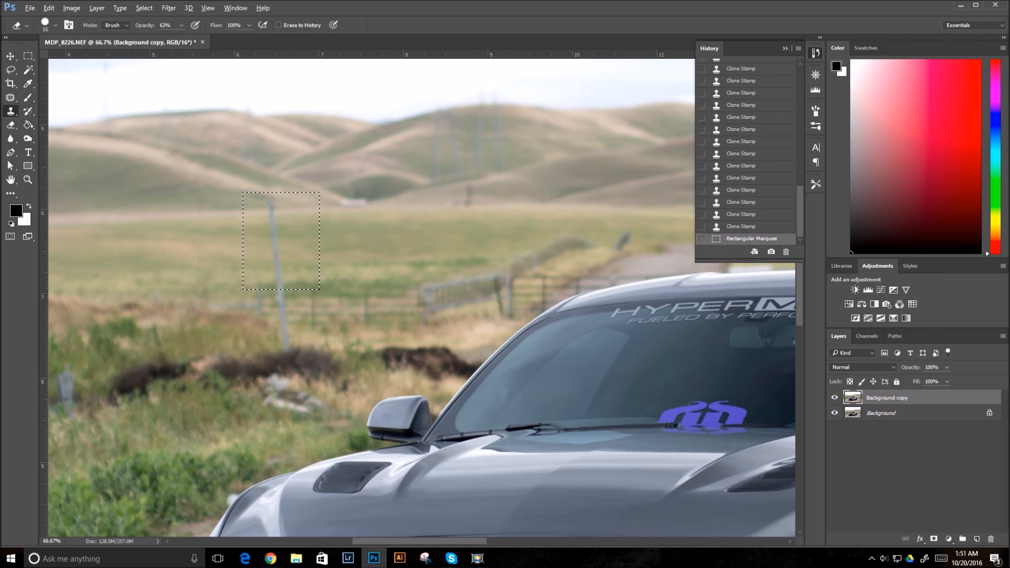
right_click(403, 257)
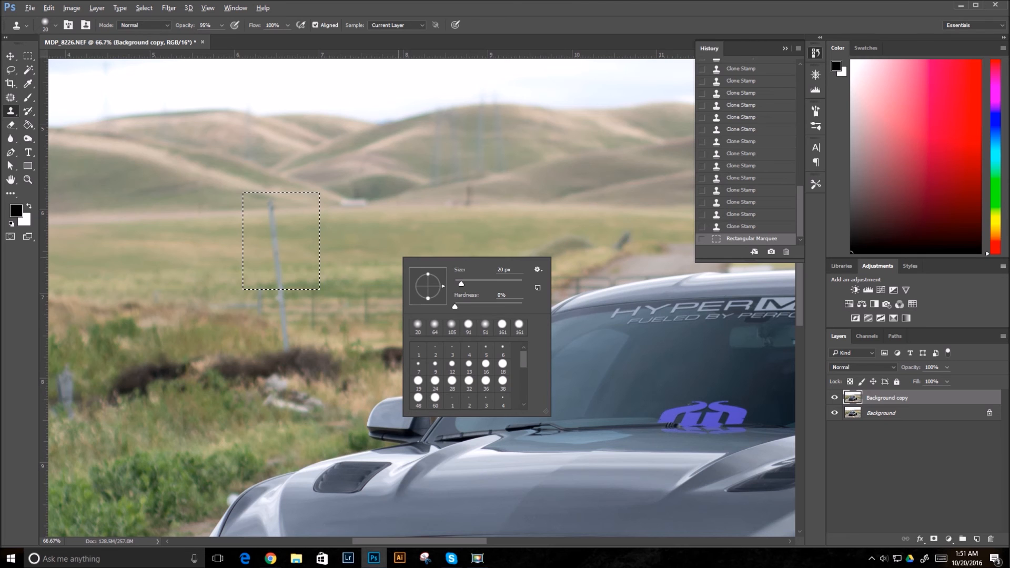
key(super)
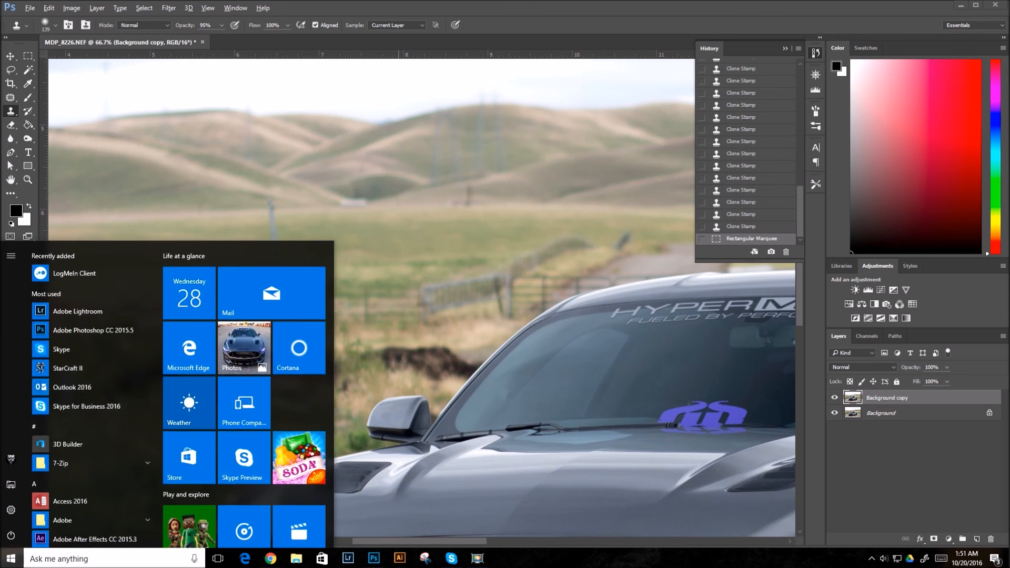
key(super)
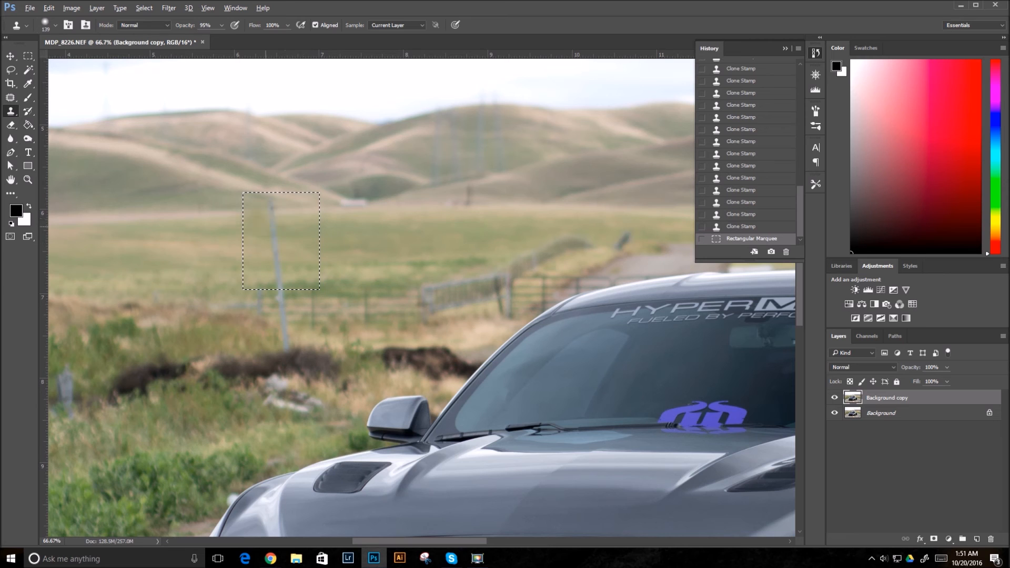
- Try cloning field over the thin pole's upper part, and revert the history to the rectangular selection
mouse_move(282, 255)
mouse_down()
mouse_move(281, 240)
mouse_move(282, 276)
mouse_move(295, 211)
mouse_move(271, 204)
mouse_move(303, 228)
mouse_up()
key(ctrl+d)
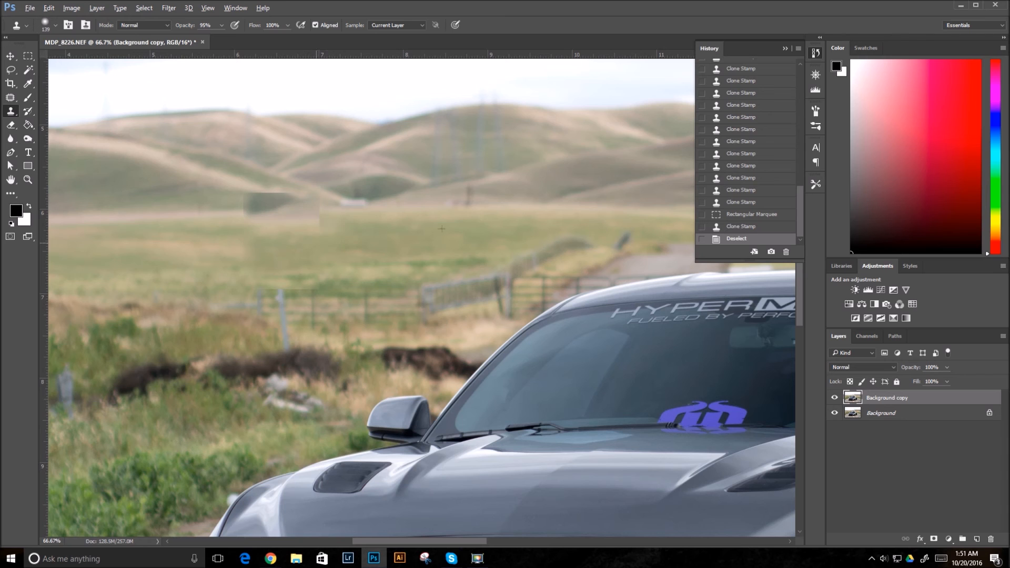
mouse_move(278, 202)
mouse_down()
mouse_move(236, 206)
mouse_move(232, 247)
mouse_move(289, 280)
mouse_move(278, 290)
mouse_up()
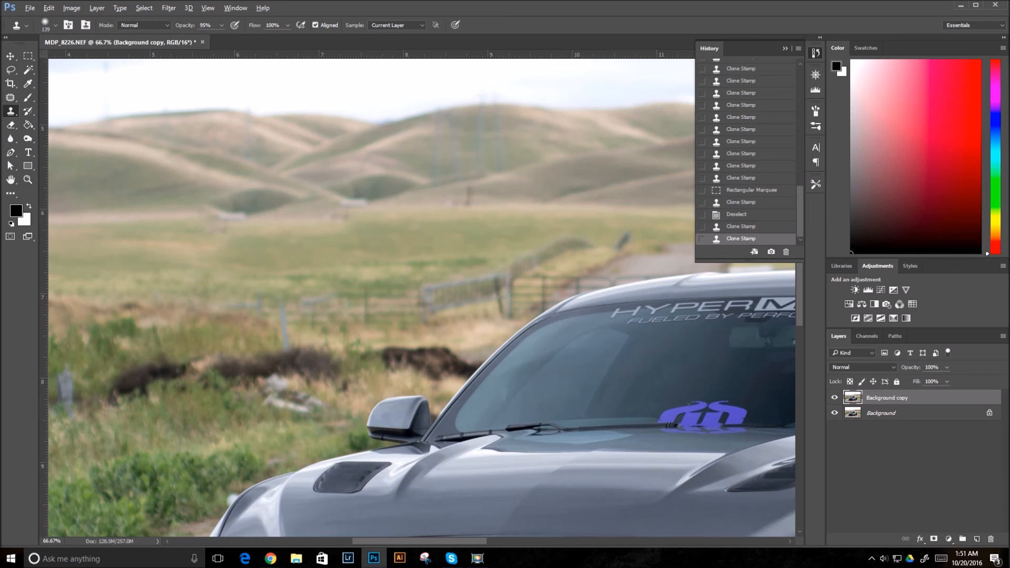
click(751, 189)
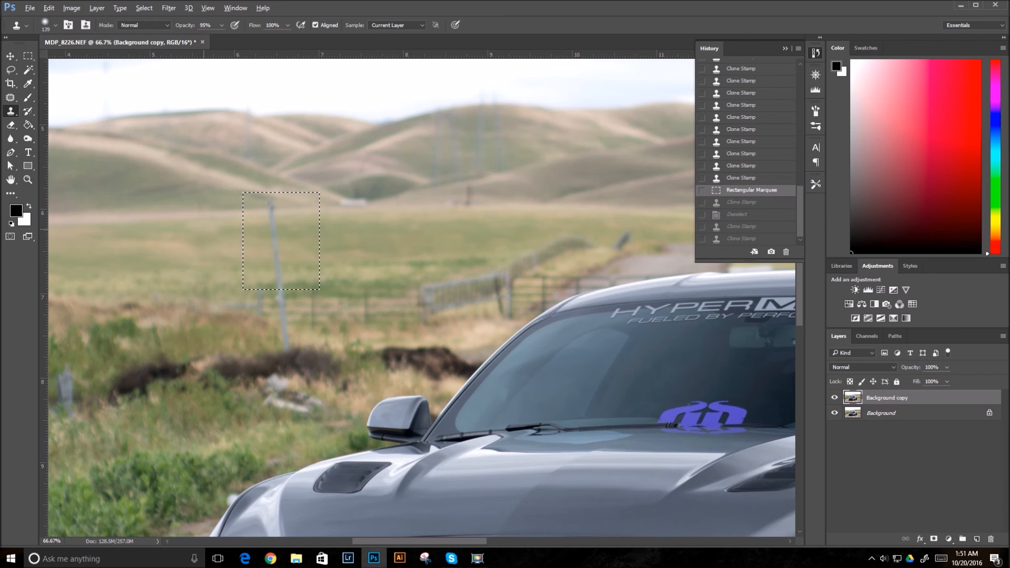
- Clone matching field and hill base over the thin pole inside the rectangular selection, and deselect
mouse_move(272, 230)
mouse_down()
mouse_move(276, 257)
mouse_move(262, 206)
mouse_up()
click(262, 206)
click(272, 280)
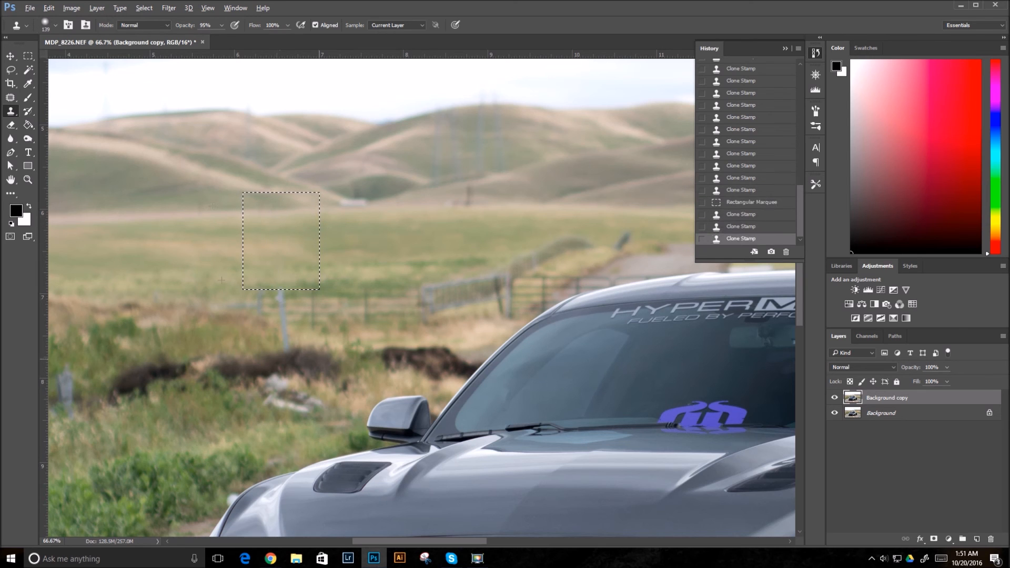
key(ctrl+d)
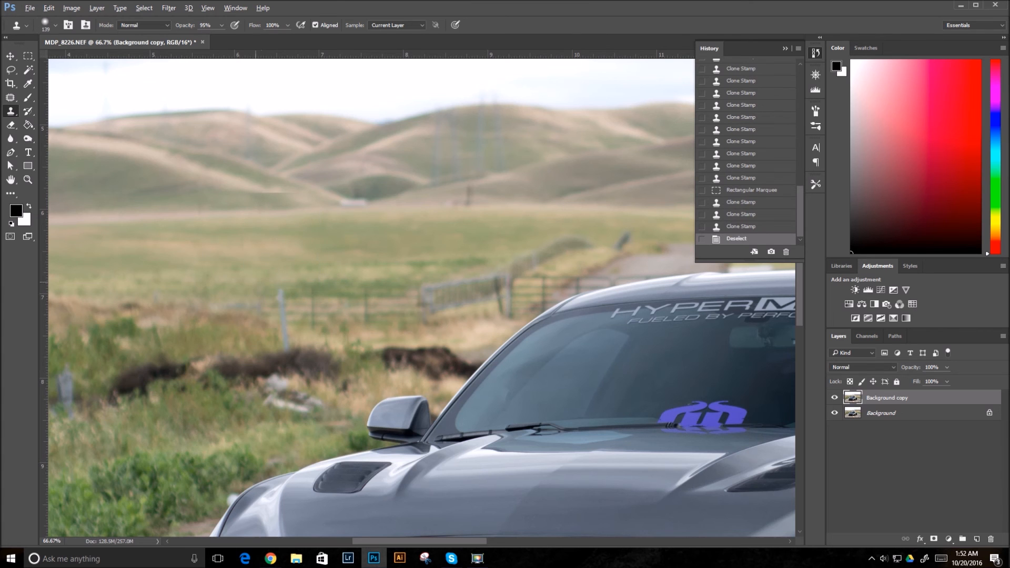
- Touch up the grass around the former selection area with several Clone Stamp dabs
click(242, 250)
click(261, 258)
click(297, 248)
click(301, 254)
click(337, 349)
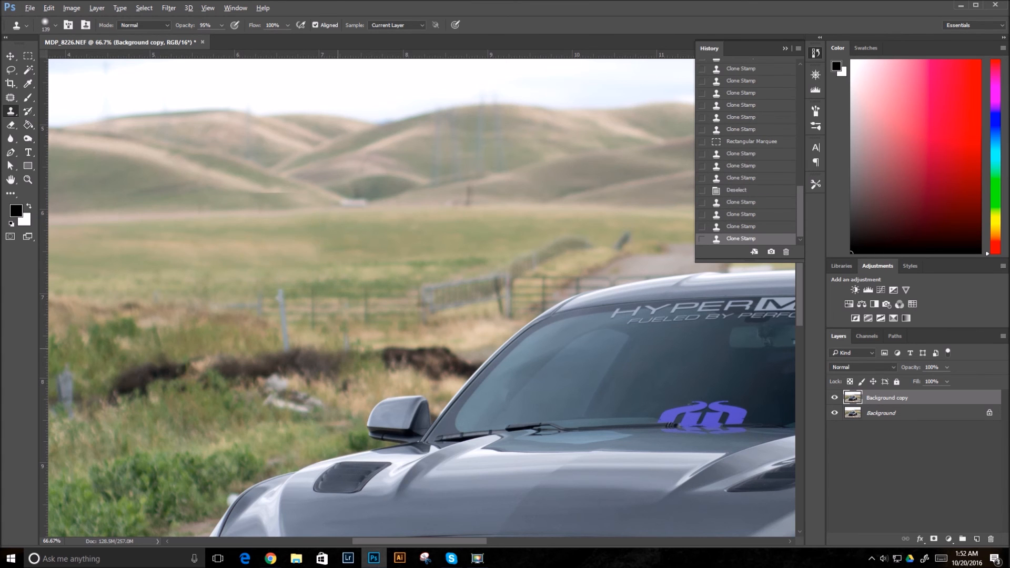
- Reduce the Clone Stamp brush size and clone along the foot of the hills where the thin pole's top stood
key(ctrl+minus)
key(ctrl+minus)
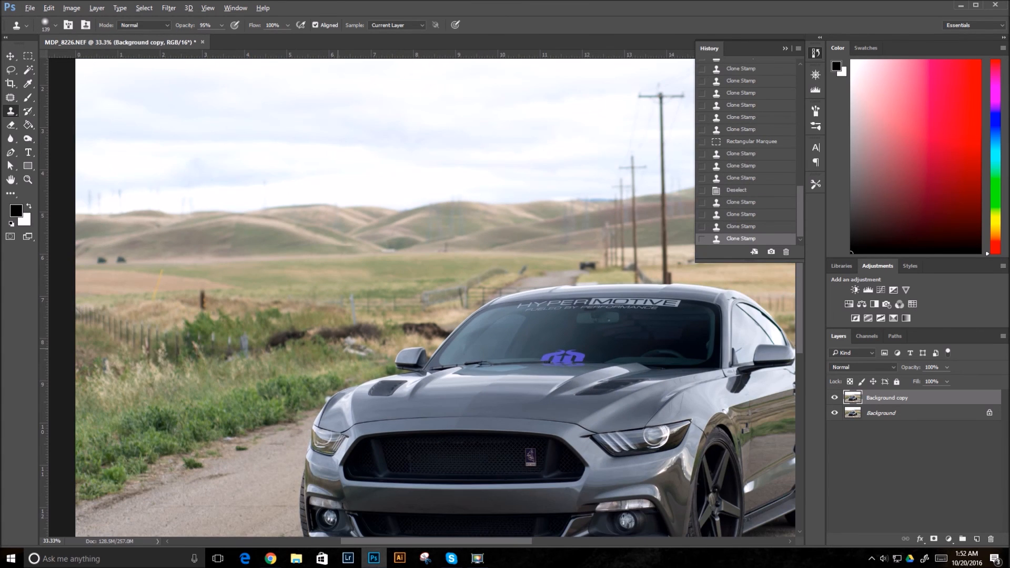
key(ctrl+plus)
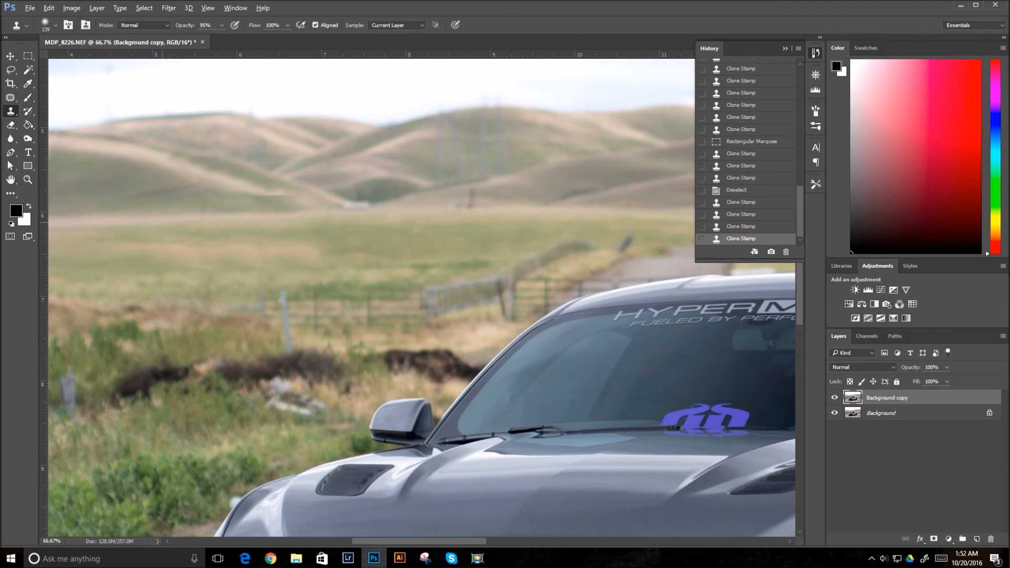
right_click(238, 186)
click(299, 210)
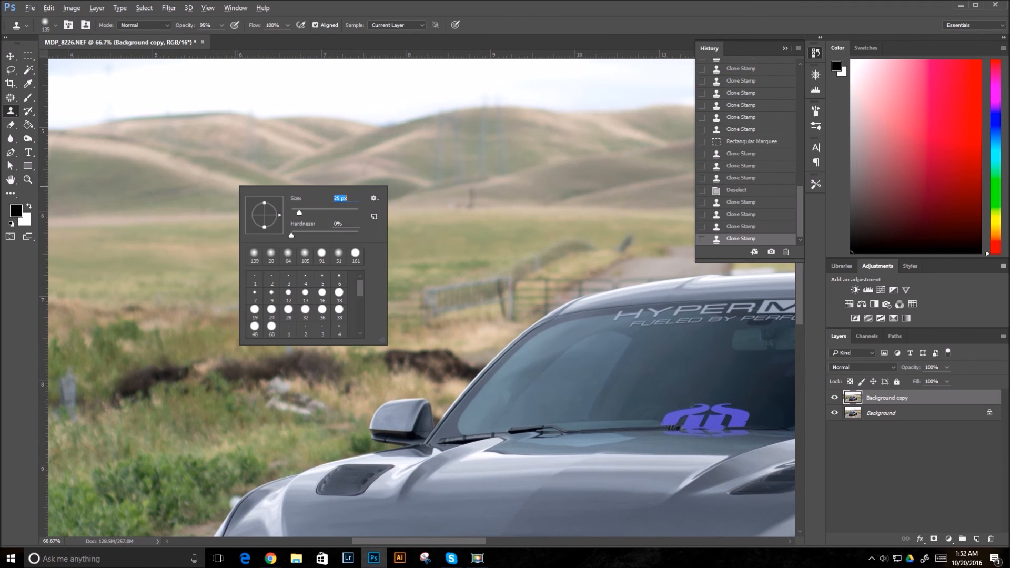
drag(300, 213, 320, 213)
key(Return)
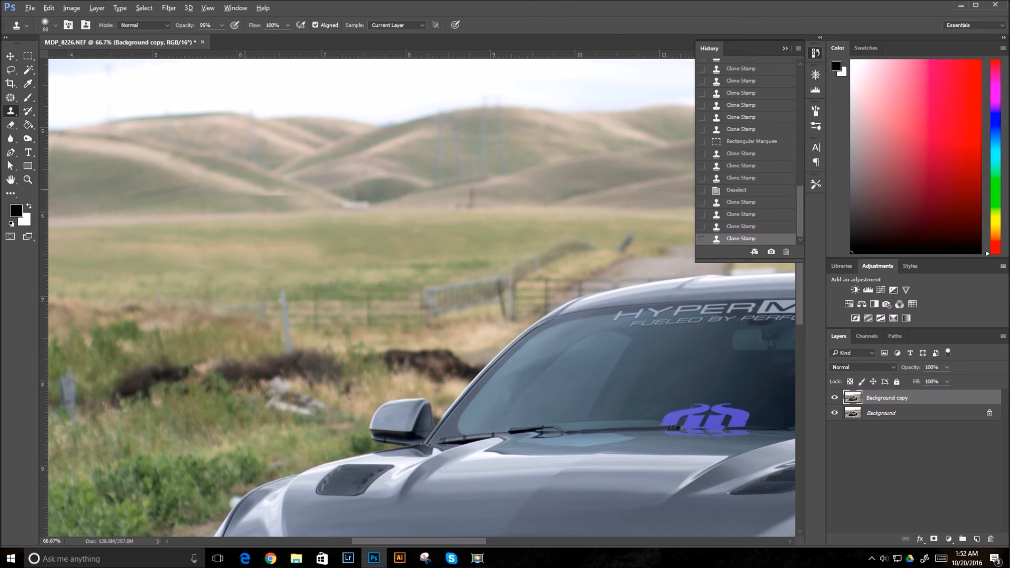
mouse_move(254, 194)
mouse_down()
mouse_move(297, 202)
mouse_move(296, 220)
mouse_up()
alt+click(193, 208)
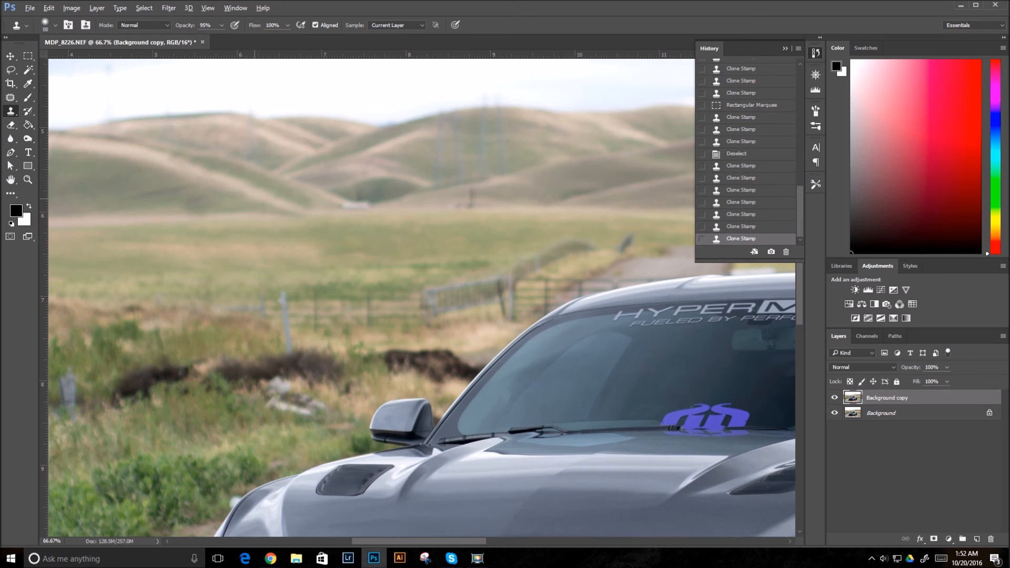
- Examine the whole photo, the windshield area, and the hills and fence along the photo's left edge for remaining distractions
key(ctrl+minus)
key(ctrl+minus)
key(ctrl+minus)
key(ctrl+minus)
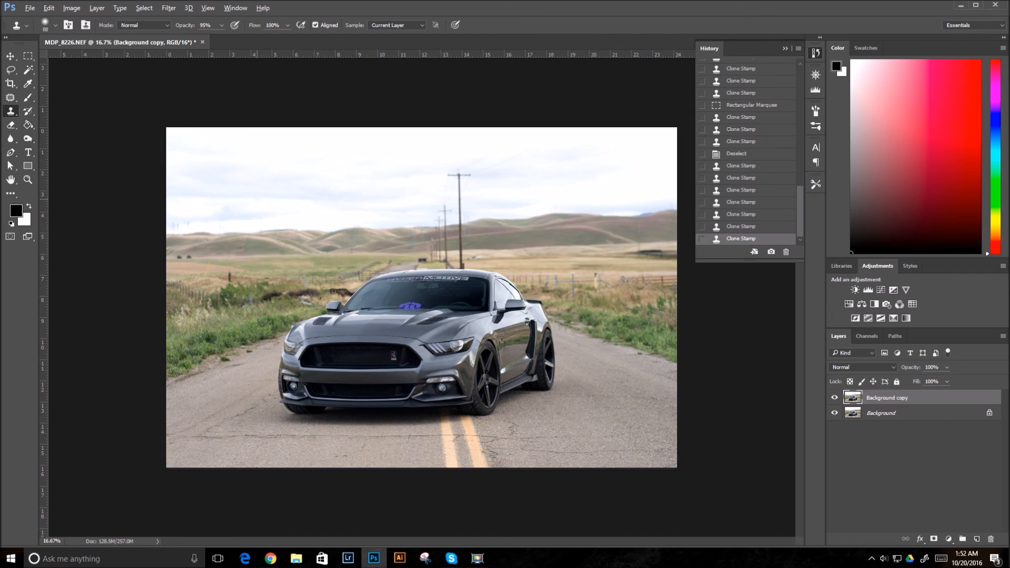
key(ctrl+plus)
key(ctrl+plus)
key(ctrl+plus)
key(ctrl+plus)
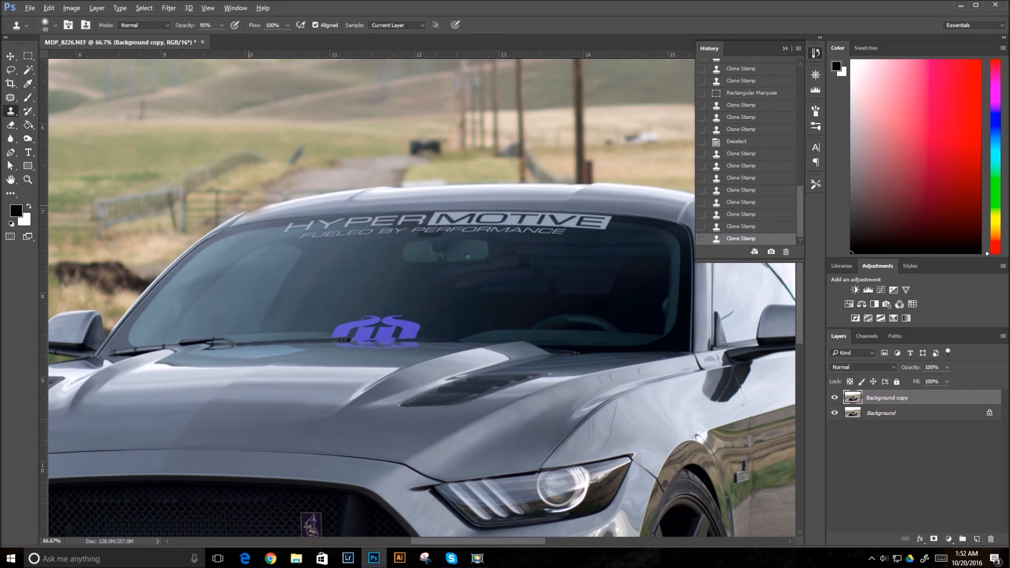
drag(300, 240, 508, 302)
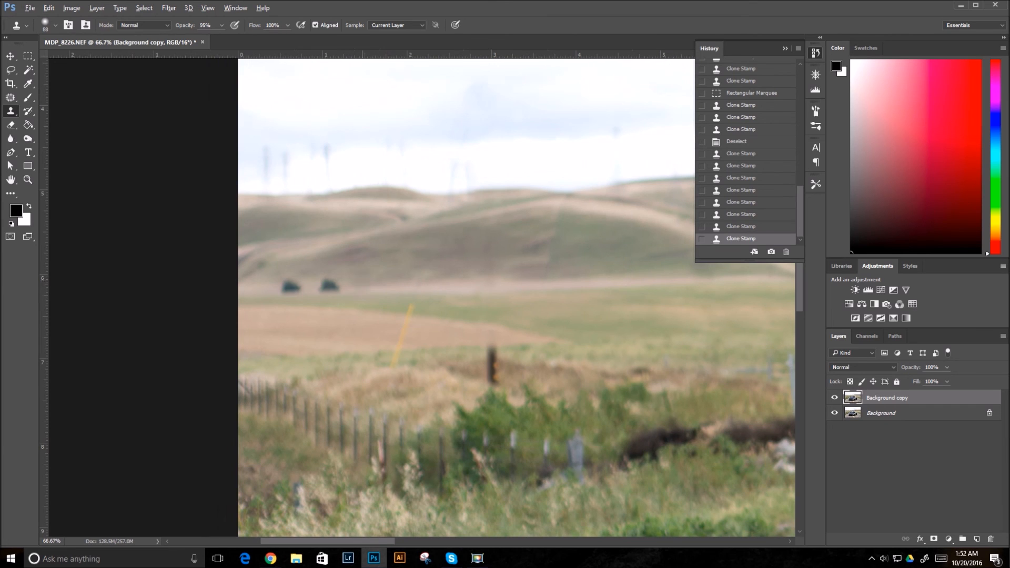
- Clone clean field and hill base over the two dark bushes at the foot of the hills
mouse_move(346, 287)
mouse_down()
mouse_move(323, 285)
mouse_move(343, 285)
mouse_up()
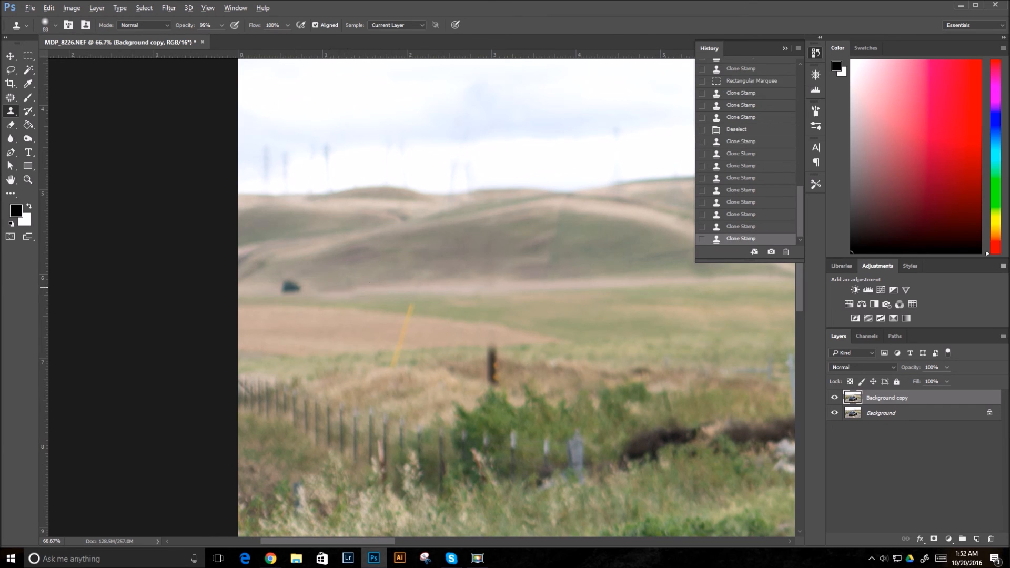
click(740, 214)
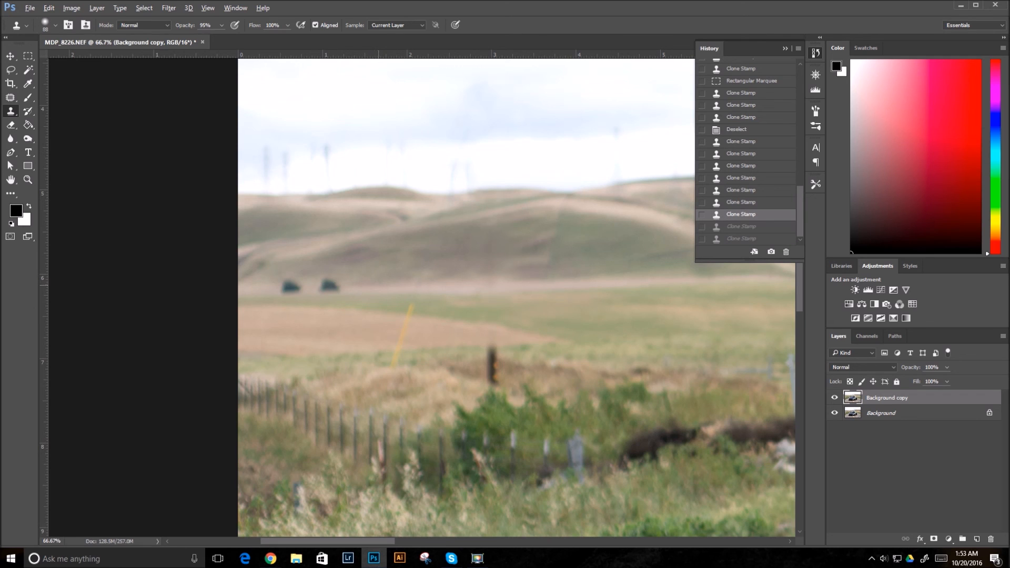
mouse_move(349, 287)
mouse_down()
mouse_move(291, 287)
mouse_move(351, 289)
mouse_up()
alt+click(355, 289)
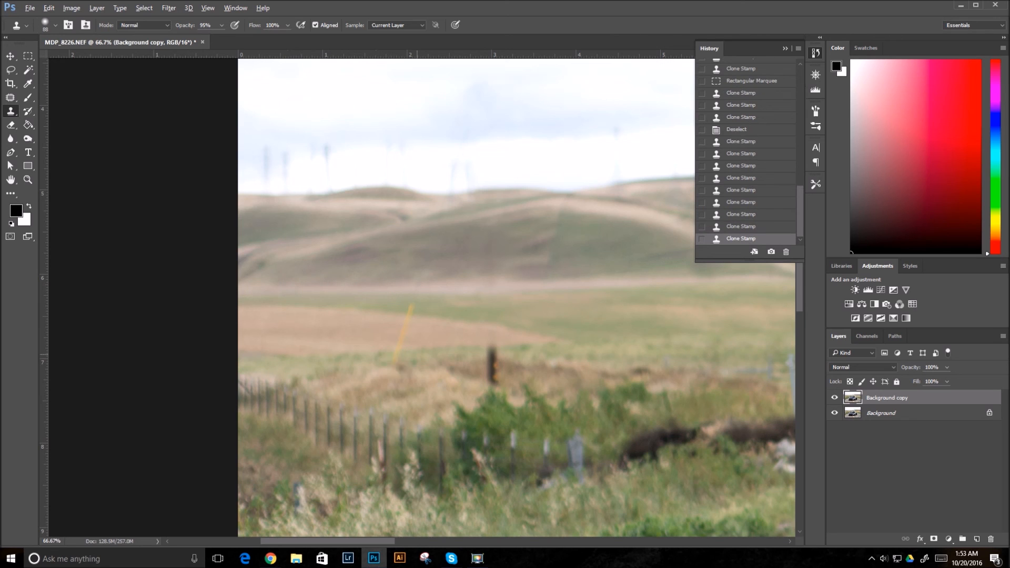
- Clone surrounding field and grass over the slanted yellow pole in the middle of the field
click(358, 340)
click(394, 361)
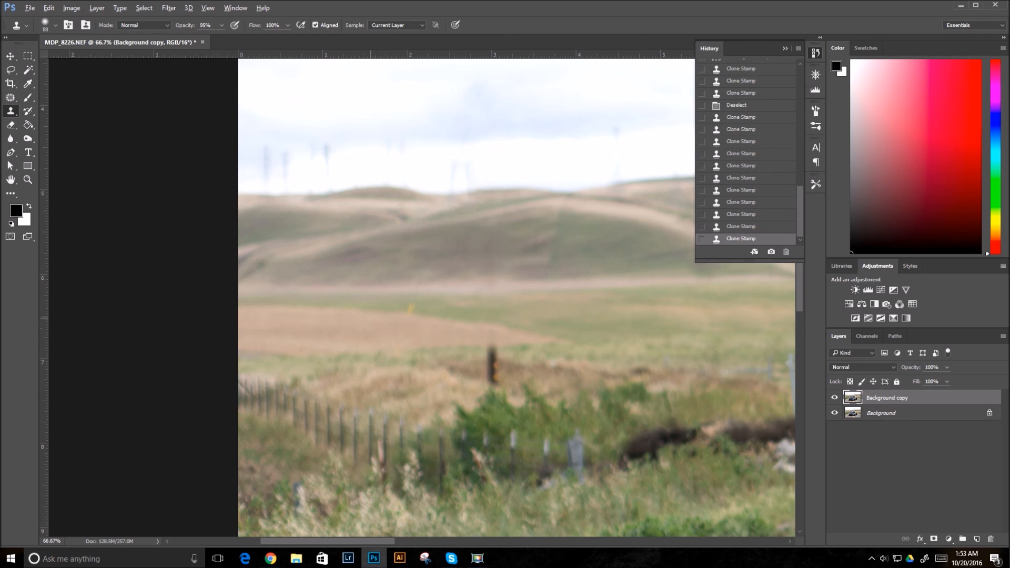
click(408, 308)
- Sample the dry grass and clone it over the dark wooden post standing behind the green bushes
click(520, 375)
alt+click(463, 376)
mouse_move(489, 376)
mouse_down()
mouse_move(492, 355)
mouse_move(490, 371)
mouse_up()
click(492, 333)
click(492, 264)
- Examine the cleaned hills and field, and the whole car and road scene, for remaining distractions
drag(494, 95, 491, 194)
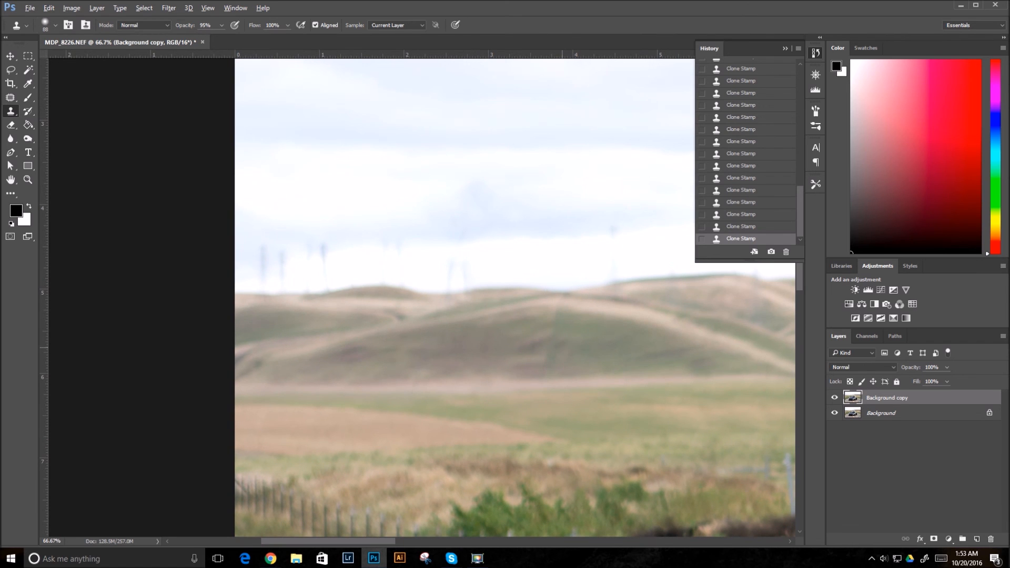
key(ctrl+minus)
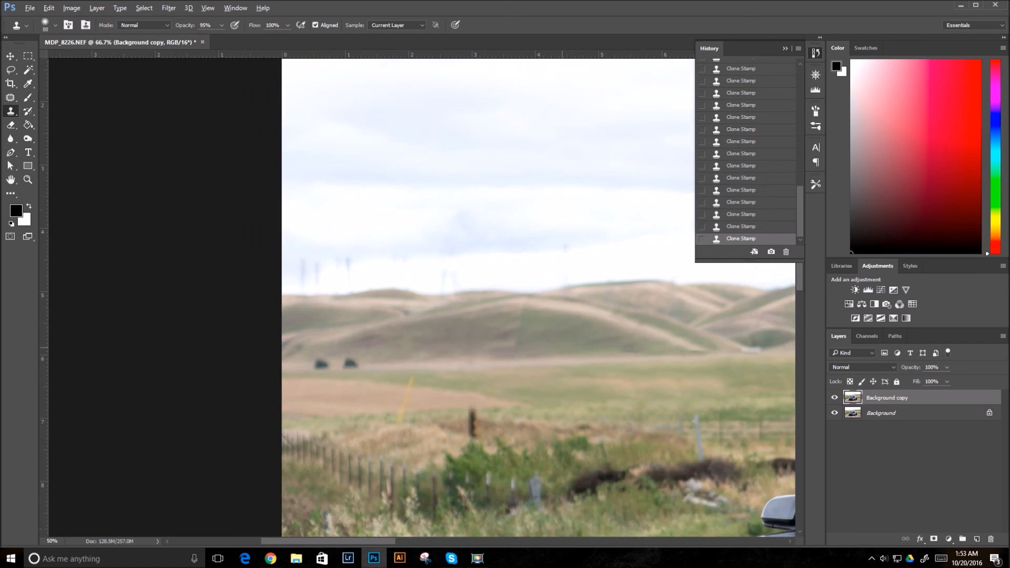
key(ctrl+minus)
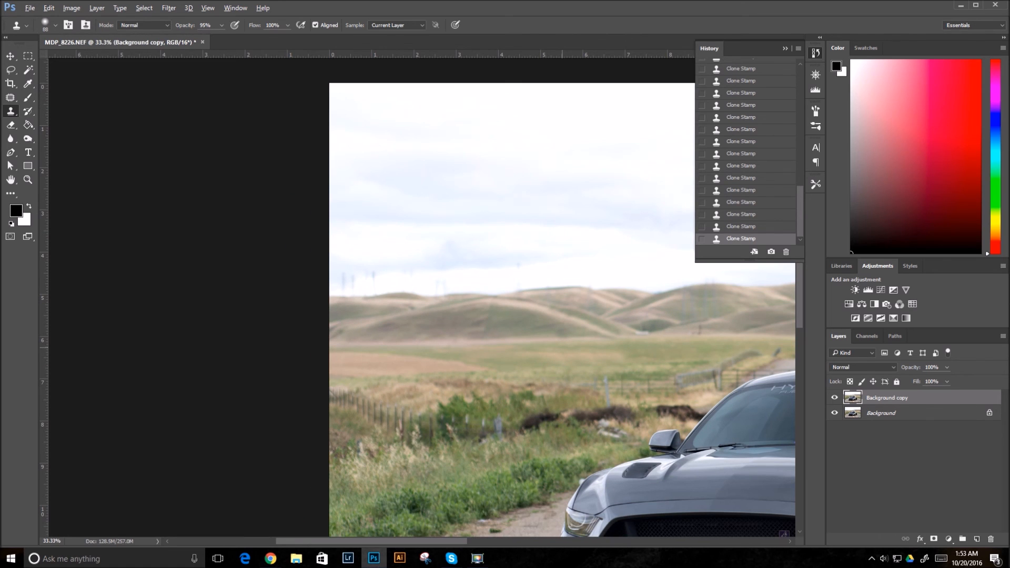
key(ctrl+minus)
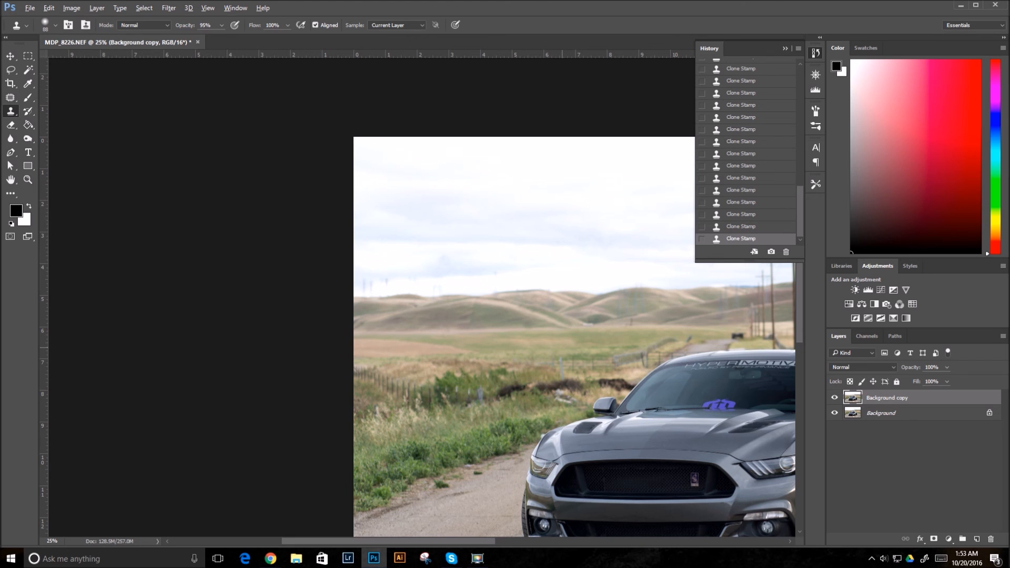
drag(595, 379, 330, 284)
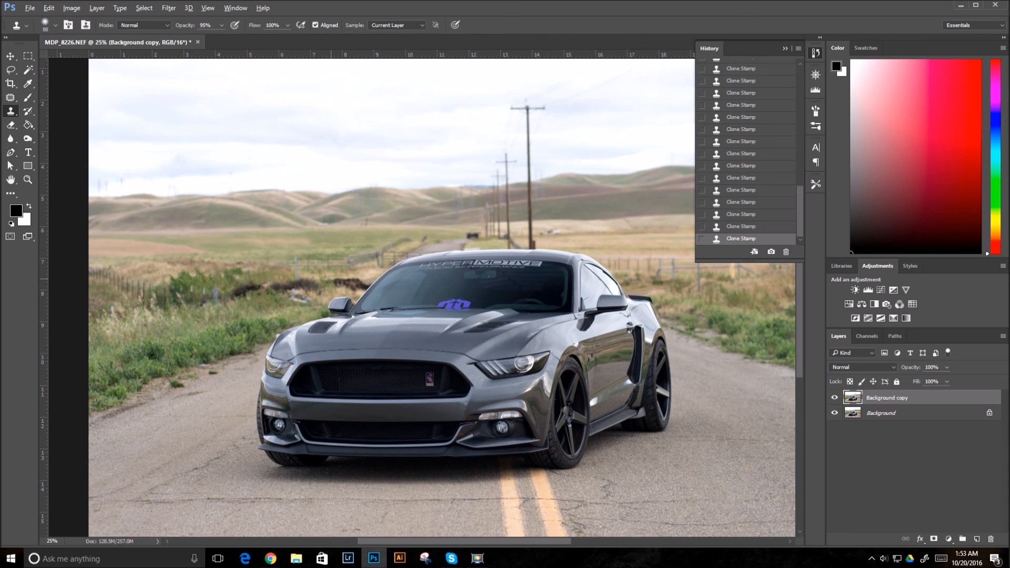